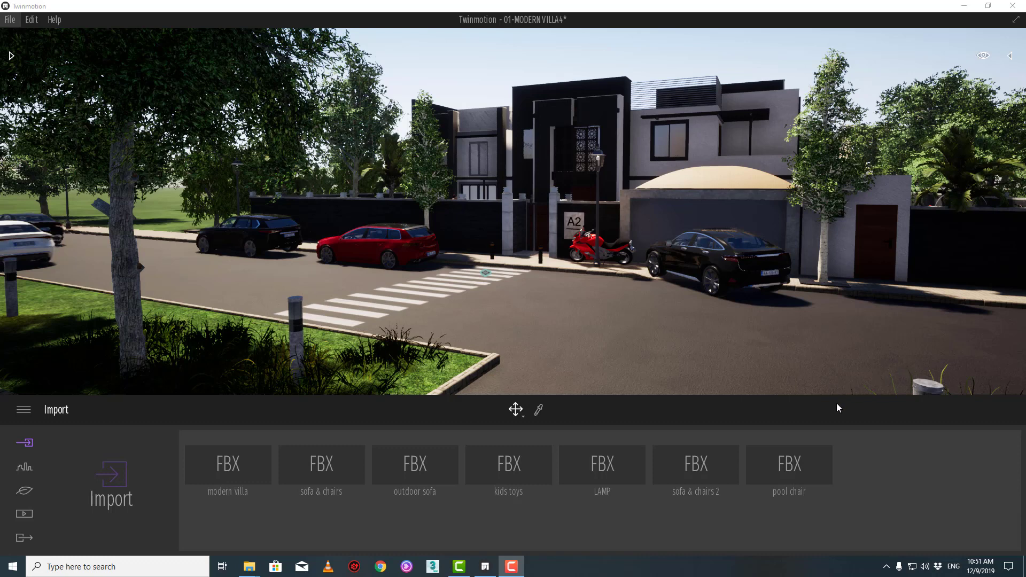
- Create a start point for the BIMmotion presentation from the current street view of the villa
{"action": "left_click", "coordinate": [27, 472]}
{"action": "left_click", "coordinate": [24, 490]}
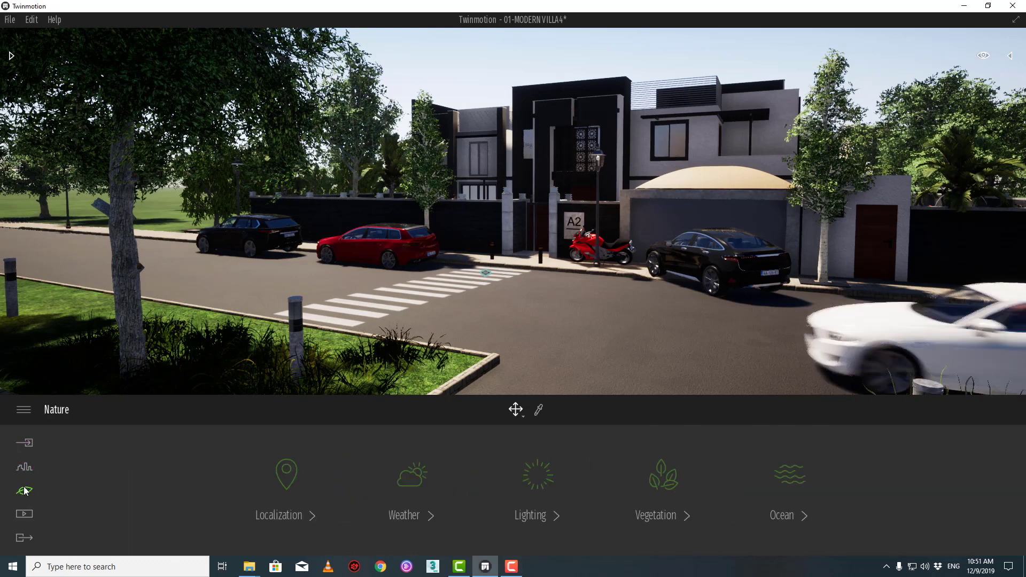
{"action": "left_click", "coordinate": [23, 514]}
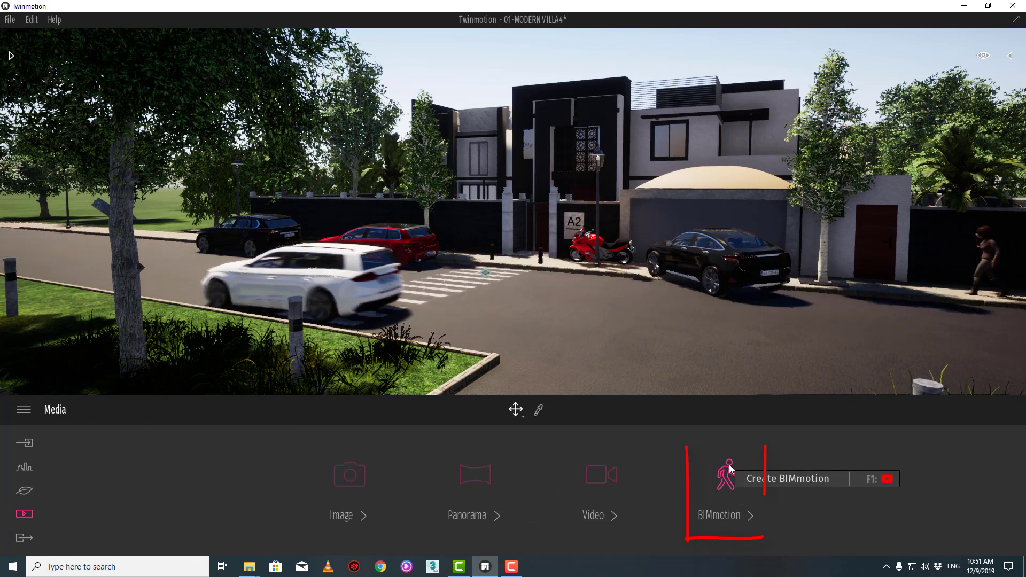
{"action": "left_click", "coordinate": [727, 473]}
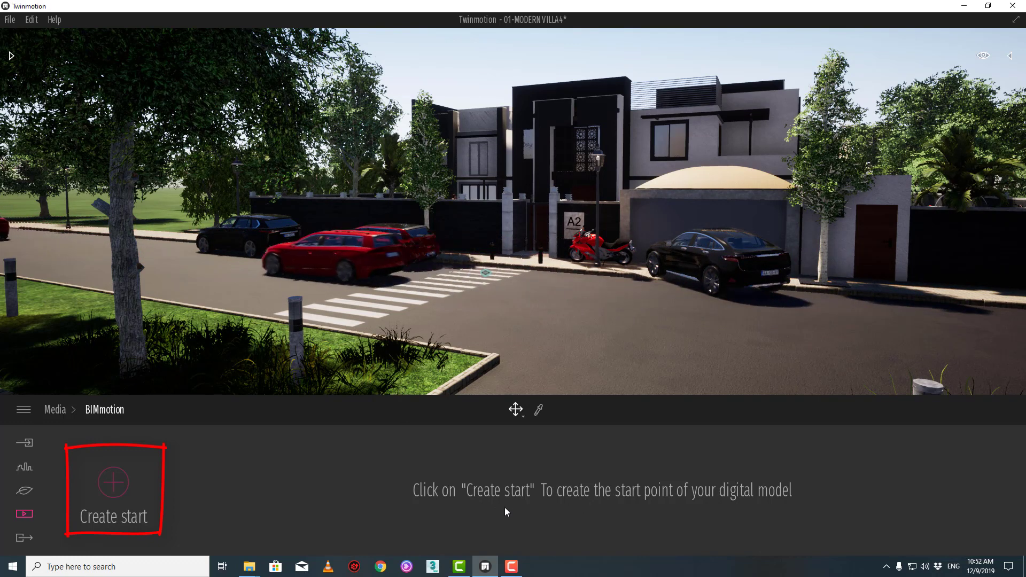
{"action": "left_click", "coordinate": [112, 479]}
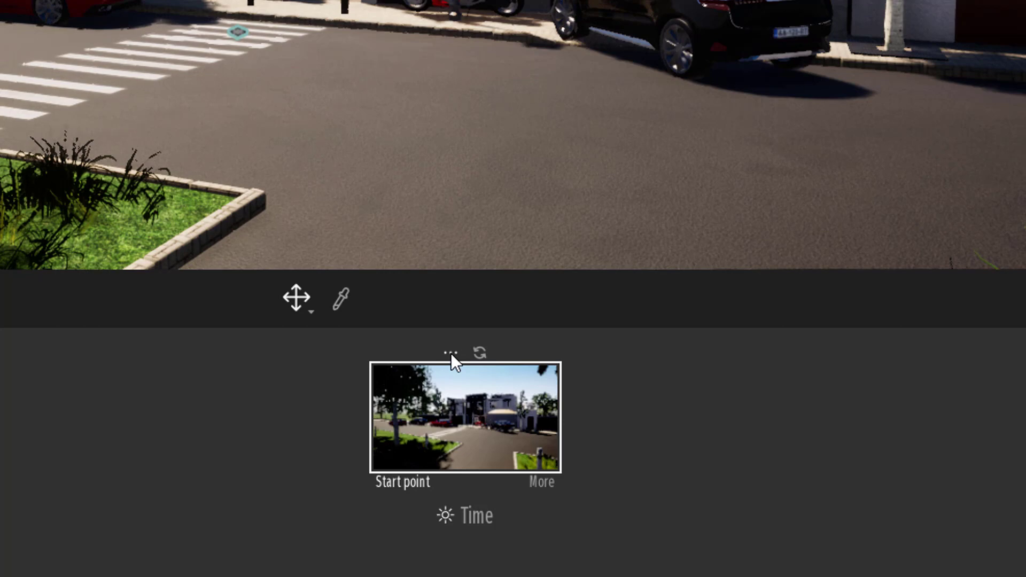
- Review the BIMmotion start point's options, including its camera settings, and return to the BIMmotion overview
{"action": "left_click", "coordinate": [450, 353]}
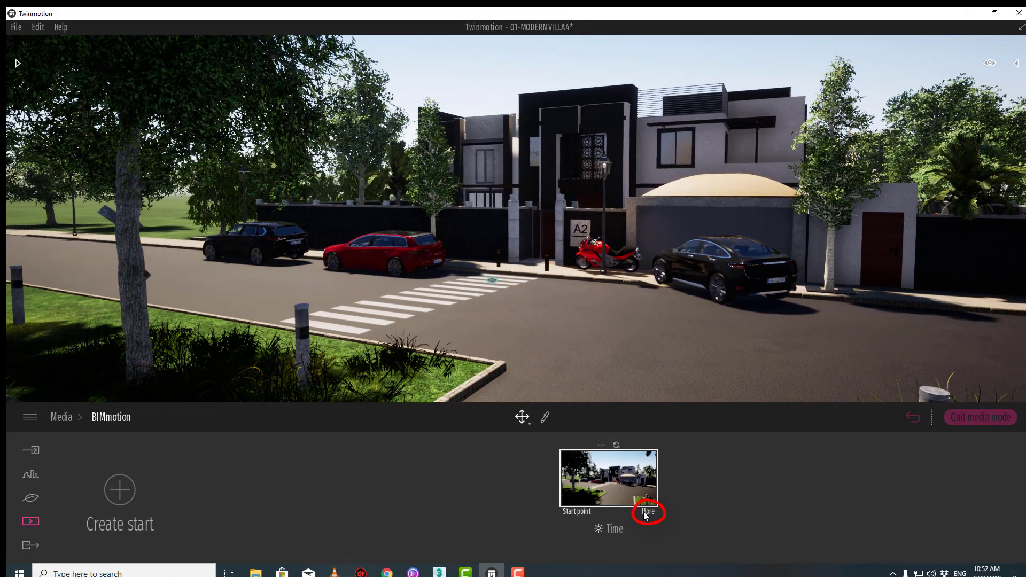
{"action": "left_click", "coordinate": [647, 512]}
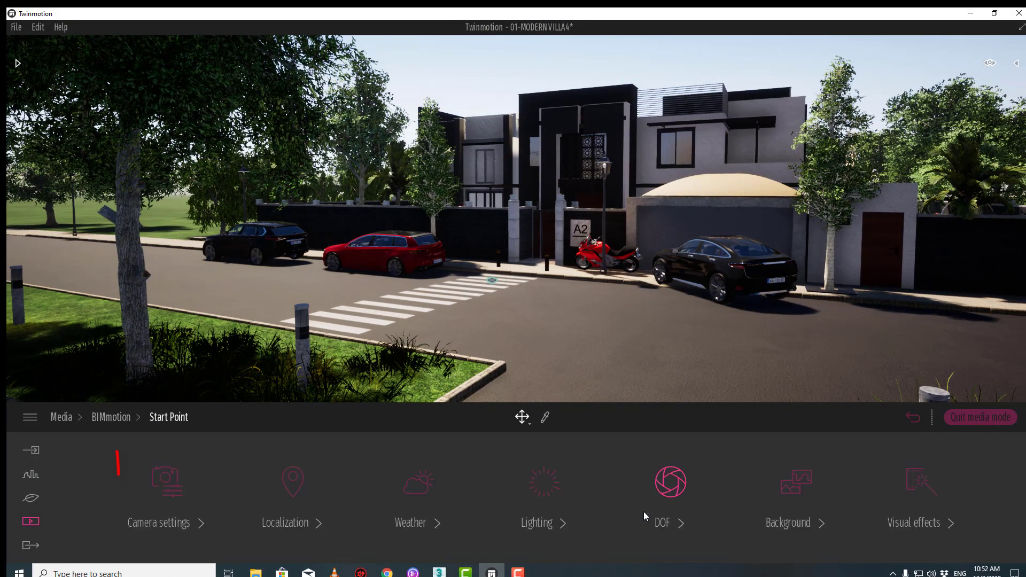
{"action": "left_click", "coordinate": [167, 486]}
{"action": "left_click", "coordinate": [179, 417]}
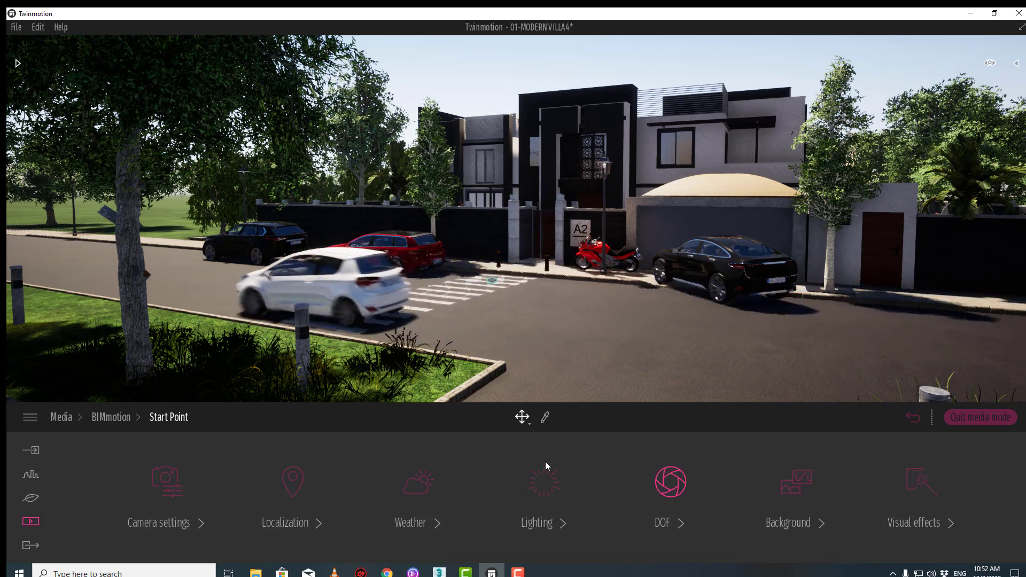
{"action": "left_click", "coordinate": [110, 417]}
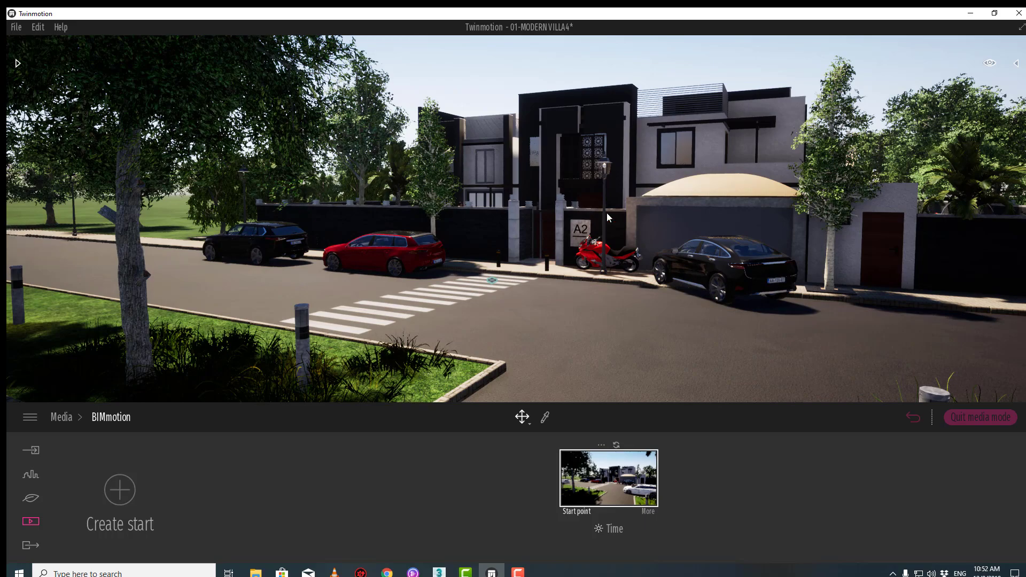
{"action": "middle_click_drag", "start_coordinate": [608, 213], "coordinate": [595, 299]}
{"action": "right_click_drag", "start_coordinate": [596, 210], "coordinate": [624, 197]}
{"action": "middle_click_drag", "start_coordinate": [624, 198], "coordinate": [620, 155]}
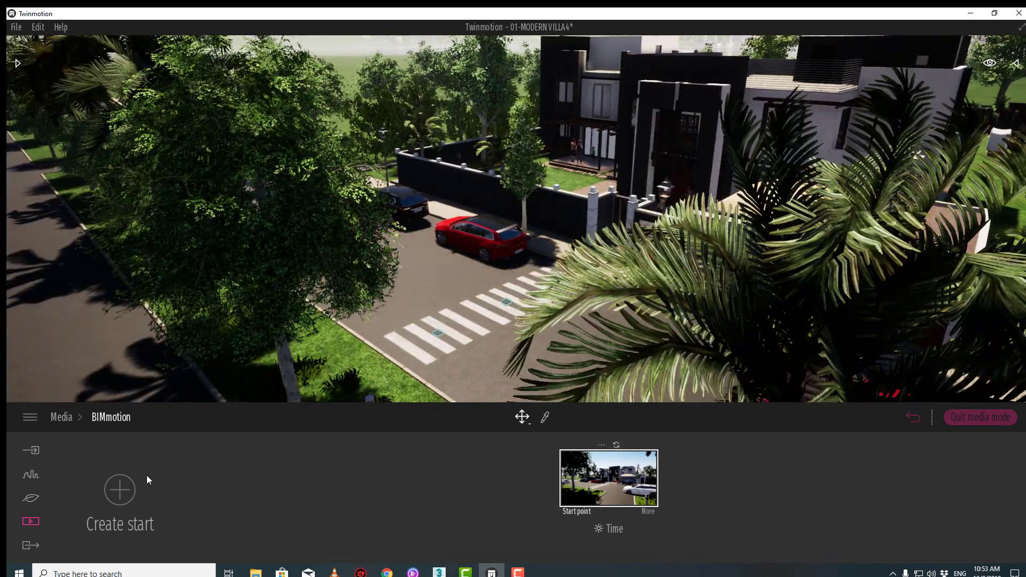
- Enable BIMmotion for export and open its additional export settings
{"action": "left_click", "coordinate": [32, 547]}
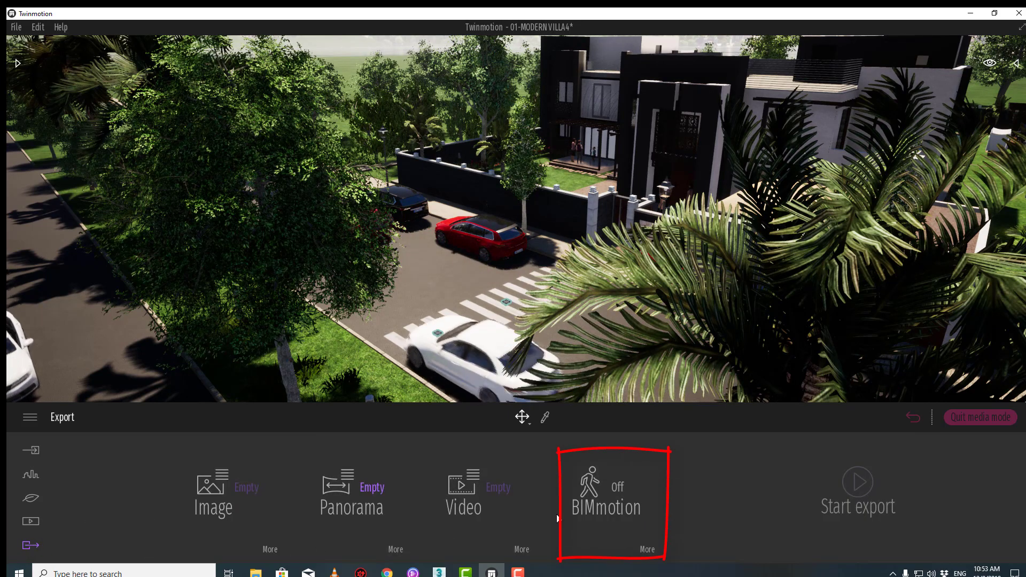
{"action": "left_click", "coordinate": [616, 495]}
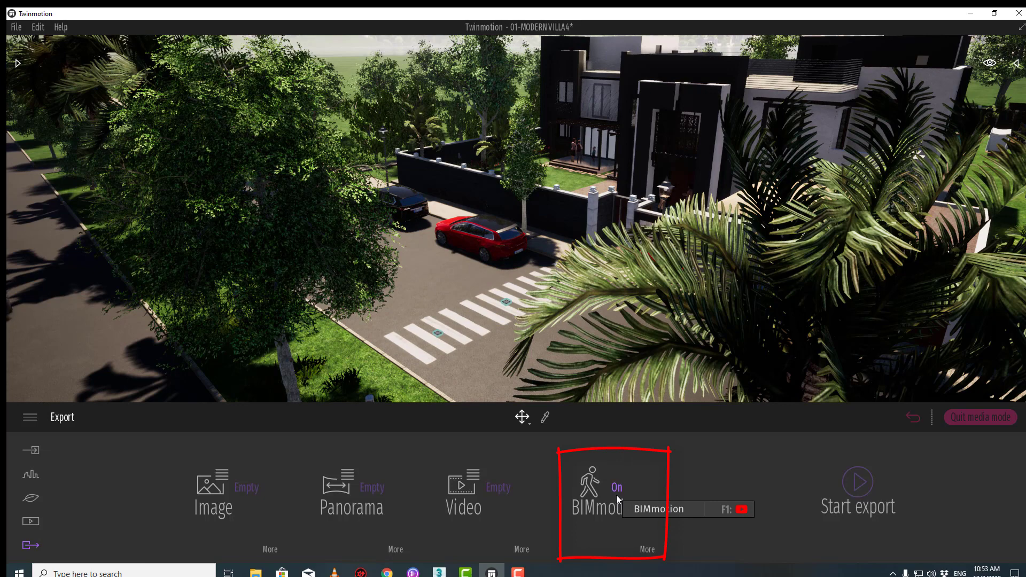
{"action": "left_click", "coordinate": [647, 550]}
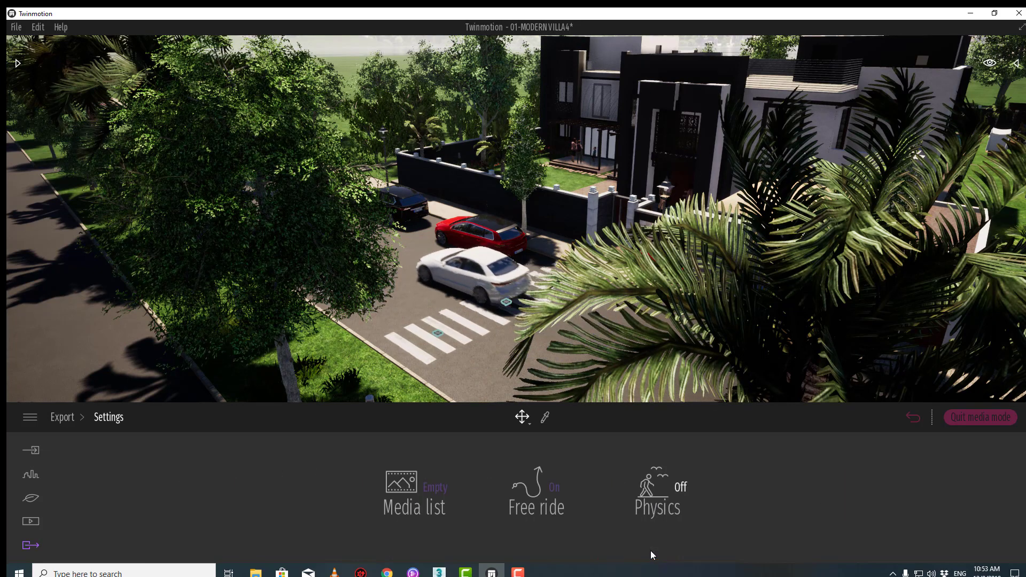
- Add Clip 01 through Clip 05 to the BIMmotion media list
{"action": "left_click", "coordinate": [434, 498]}
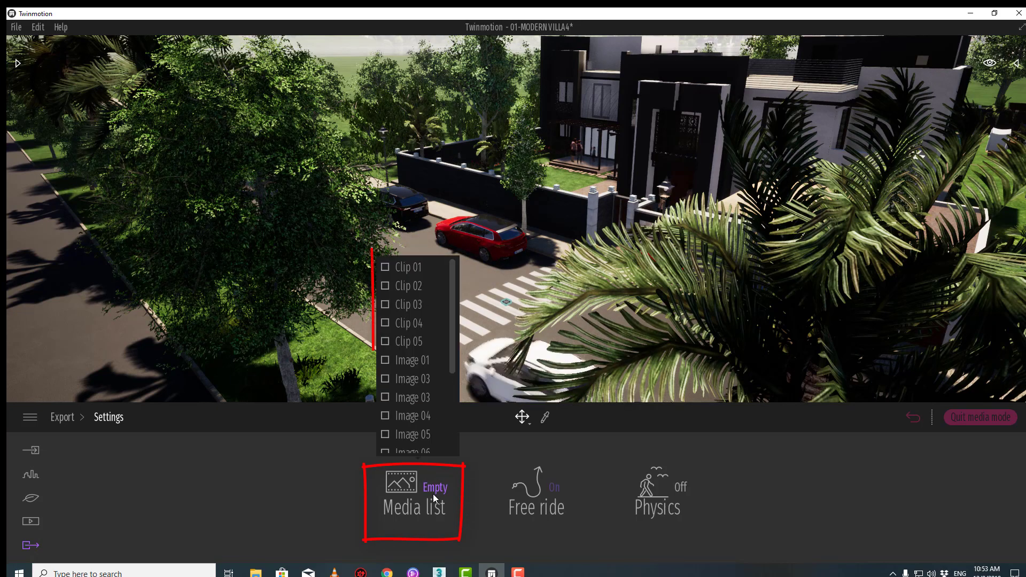
{"action": "left_click", "coordinate": [384, 268]}
{"action": "left_click", "coordinate": [385, 286]}
{"action": "left_click", "coordinate": [385, 304]}
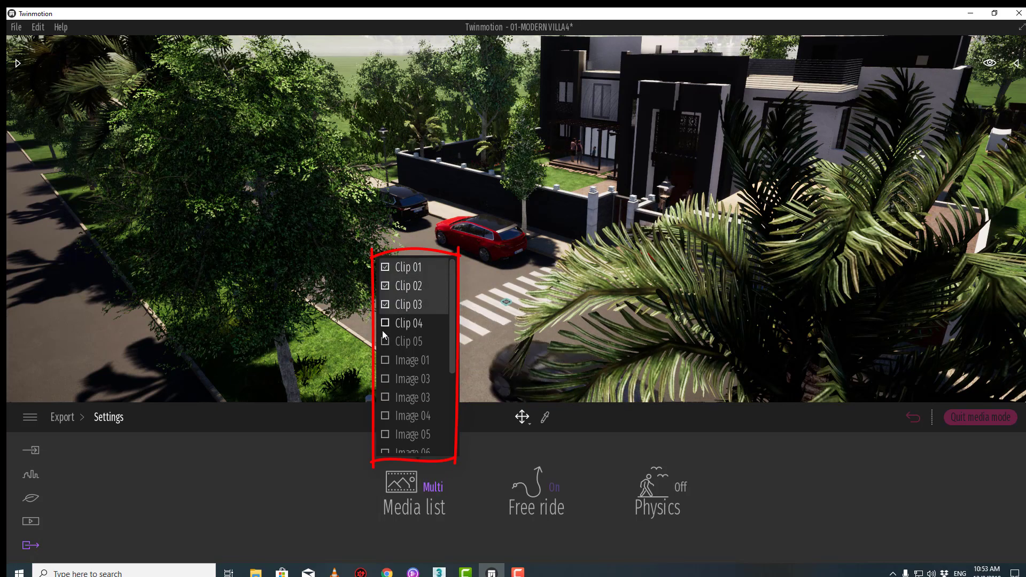
{"action": "left_click", "coordinate": [385, 323]}
{"action": "left_click", "coordinate": [385, 341]}
- Add all the listed images, from Image 01 through Image 13, to the BIMmotion media list
{"action": "left_click", "coordinate": [385, 361]}
{"action": "left_click", "coordinate": [385, 379]}
{"action": "left_click", "coordinate": [385, 398]}
{"action": "left_click", "coordinate": [385, 416]}
{"action": "scroll", "coordinate": [389, 420], "scroll_direction": "down", "scroll_amount": 1}
{"action": "left_click", "coordinate": [385, 419]}
{"action": "scroll", "coordinate": [388, 419], "scroll_direction": "down", "scroll_amount": 1}
{"action": "left_click", "coordinate": [385, 419]}
{"action": "scroll", "coordinate": [389, 422], "scroll_direction": "down", "scroll_amount": 1}
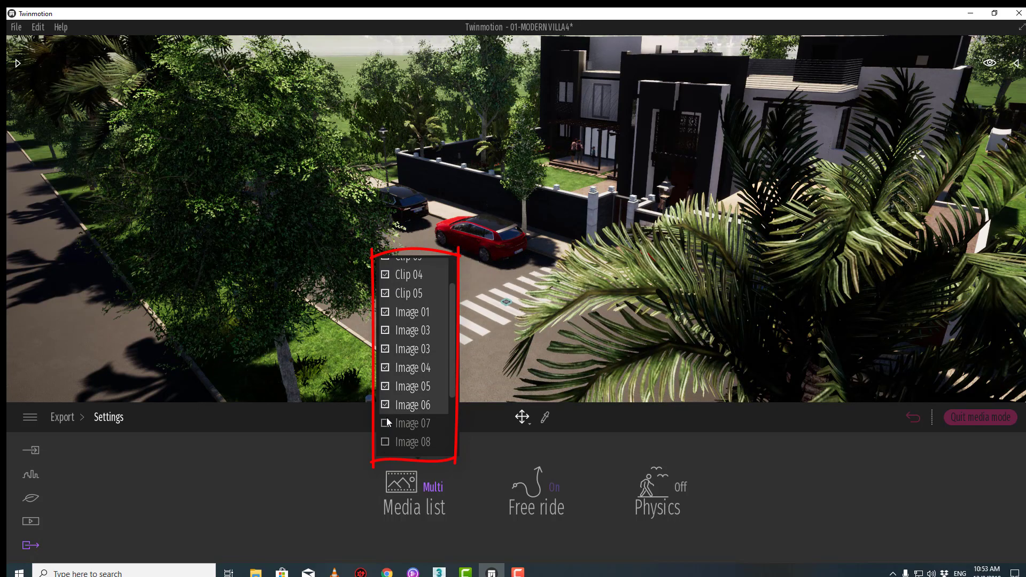
{"action": "left_click", "coordinate": [385, 442]}
{"action": "scroll", "coordinate": [387, 442], "scroll_direction": "down", "scroll_amount": 2}
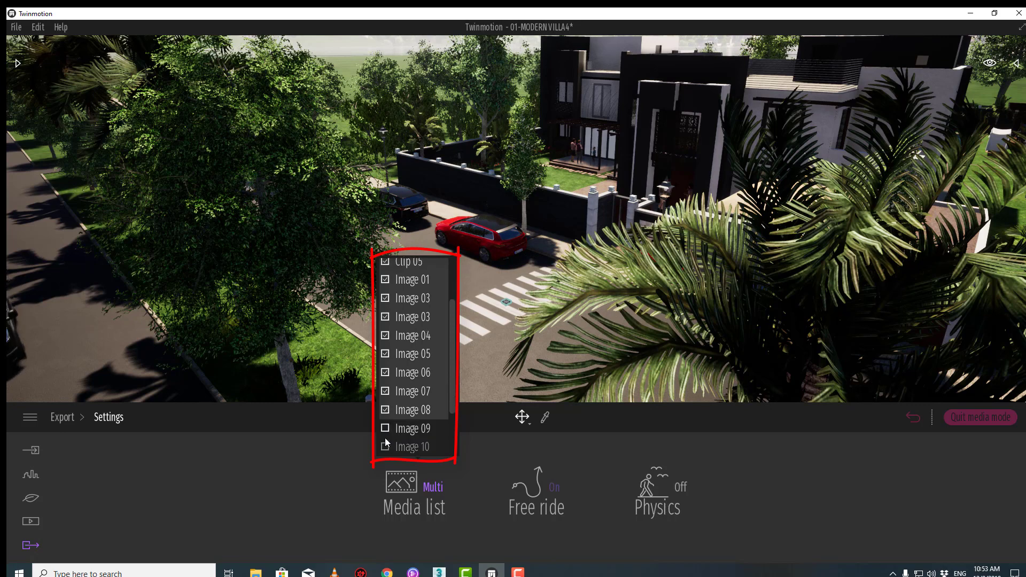
{"action": "left_click", "coordinate": [385, 446]}
{"action": "scroll", "coordinate": [387, 448], "scroll_direction": "down", "scroll_amount": 4}
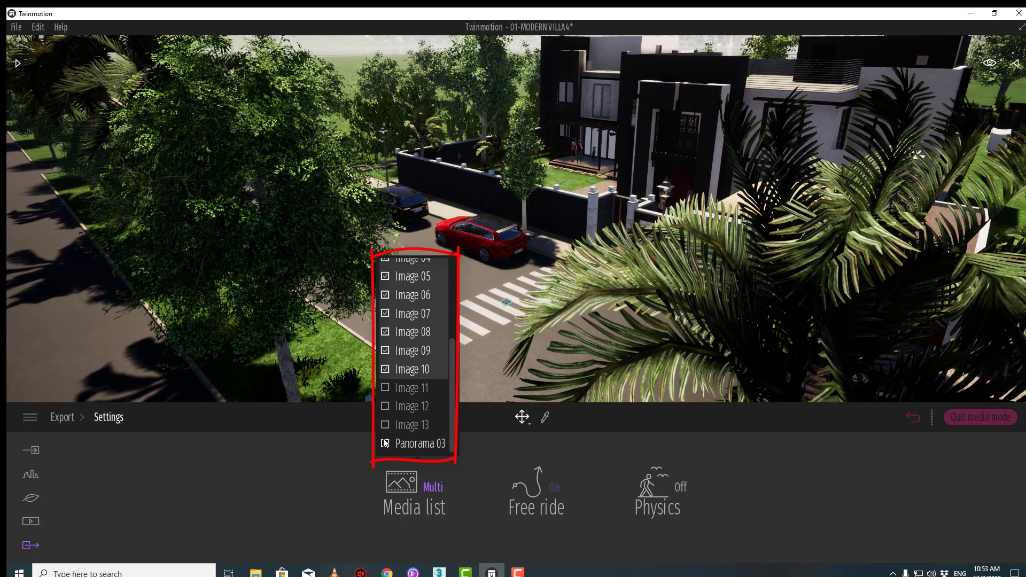
{"action": "left_click", "coordinate": [385, 387]}
{"action": "left_click", "coordinate": [385, 406]}
{"action": "left_click", "coordinate": [385, 425]}
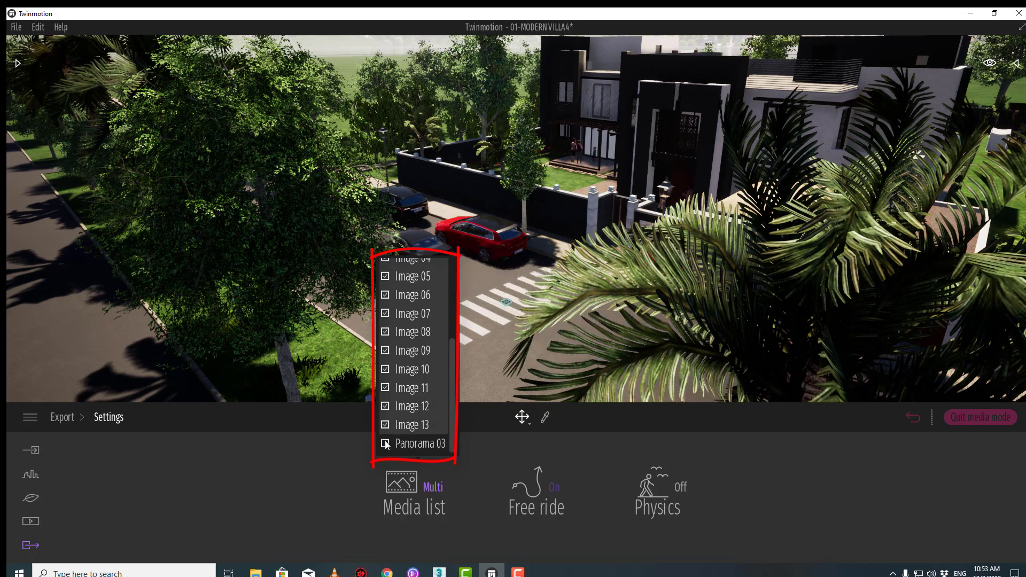
- Turn on Physics for the BIMmotion export and return to the export overview
{"action": "left_click", "coordinate": [536, 489]}
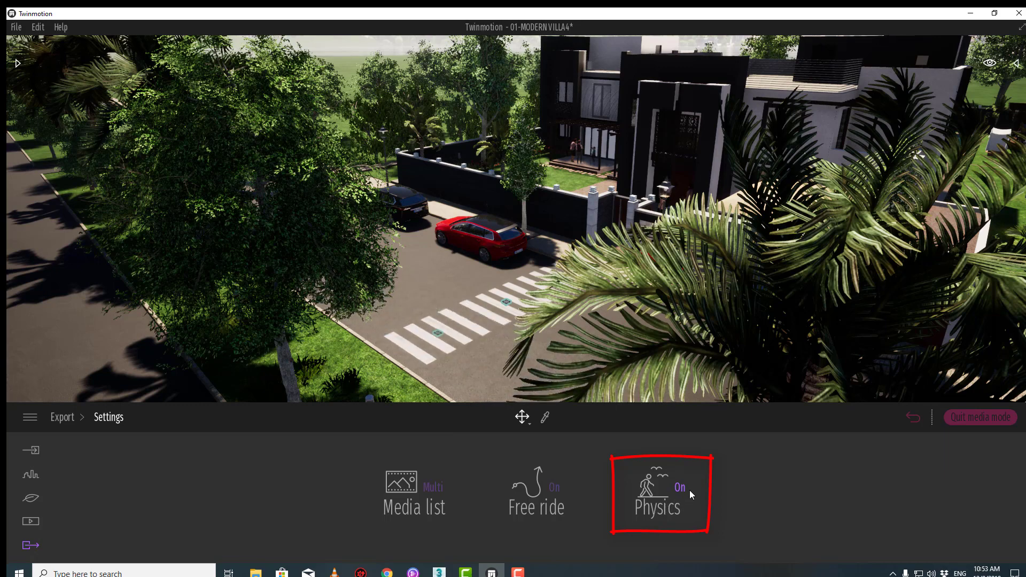
{"action": "left_click", "coordinate": [30, 544]}
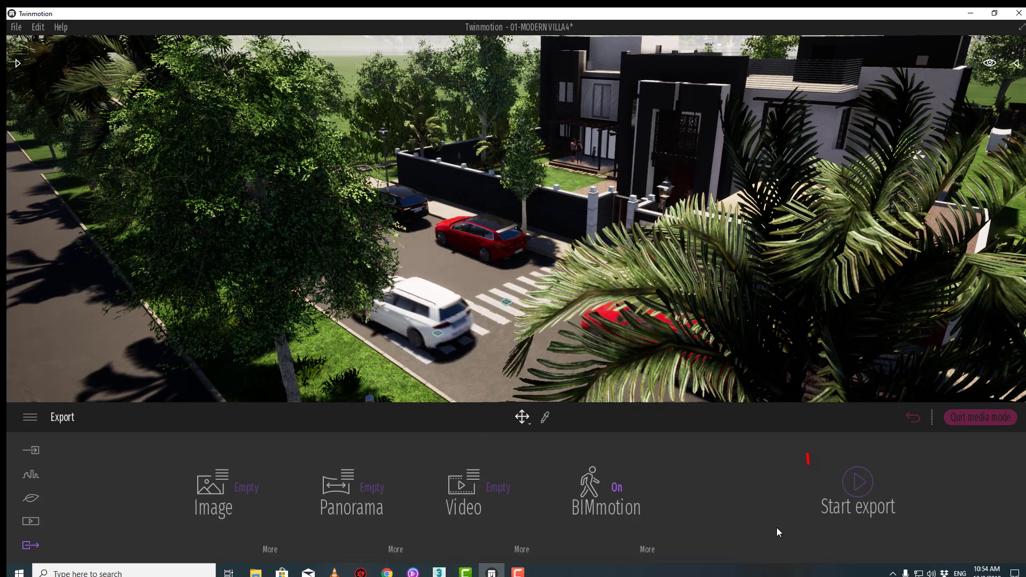
- Start the export into a new folder created inside "00- UDEMY TWINMOTION FOR SCRIPT" on the NEW HARD (E:) drive
{"action": "left_click", "coordinate": [859, 491]}
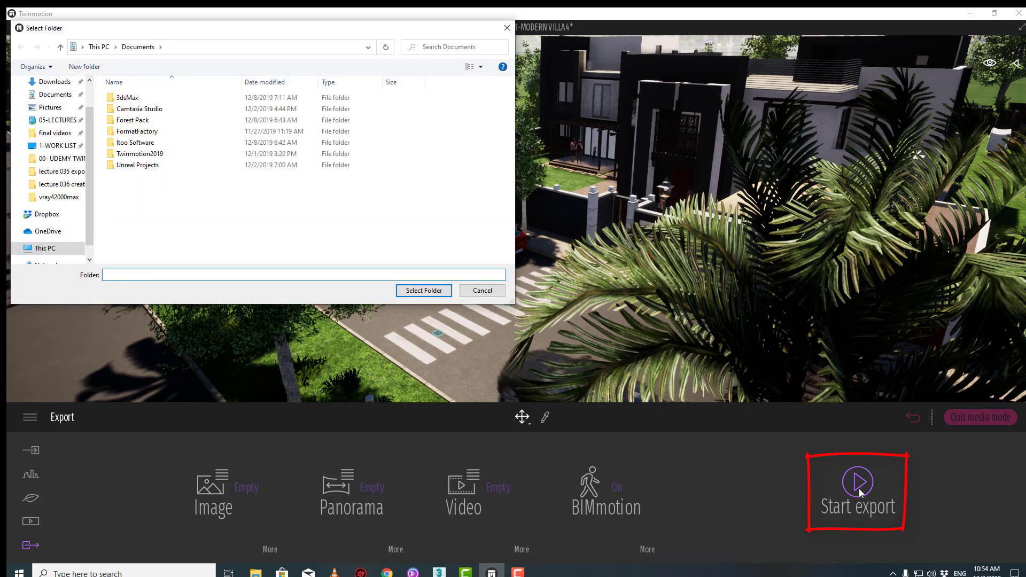
{"action": "left_click", "coordinate": [46, 248]}
{"action": "left_click", "coordinate": [337, 248]}
{"action": "scroll", "coordinate": [340, 252], "scroll_direction": "down", "scroll_amount": 3}
{"action": "double_click", "coordinate": [175, 114]}
{"action": "double_click", "coordinate": [175, 100]}
{"action": "right_click", "coordinate": [289, 251]}
{"action": "left_click", "coordinate": [440, 366]}
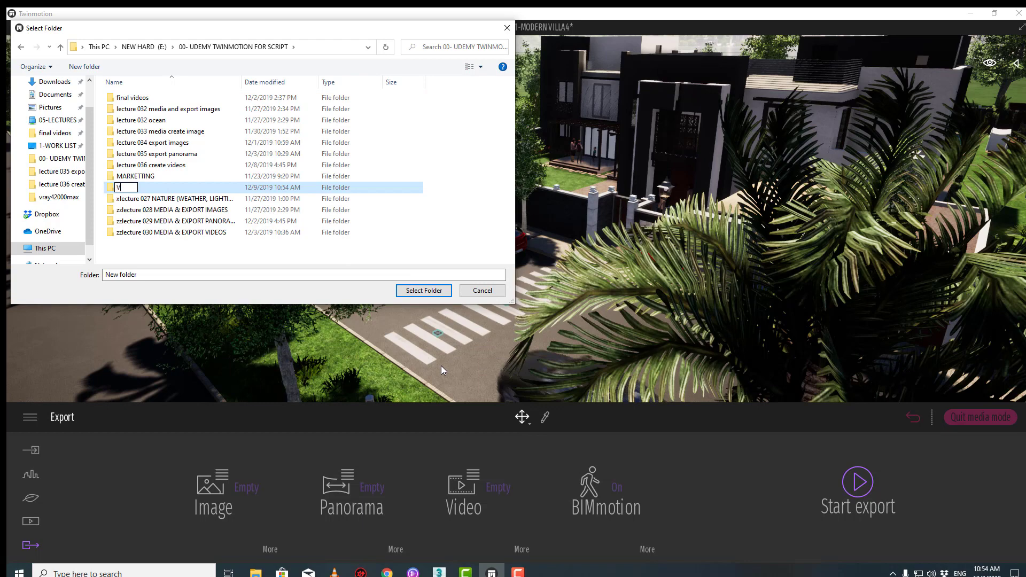
{"action": "left_click", "coordinate": [425, 291]}
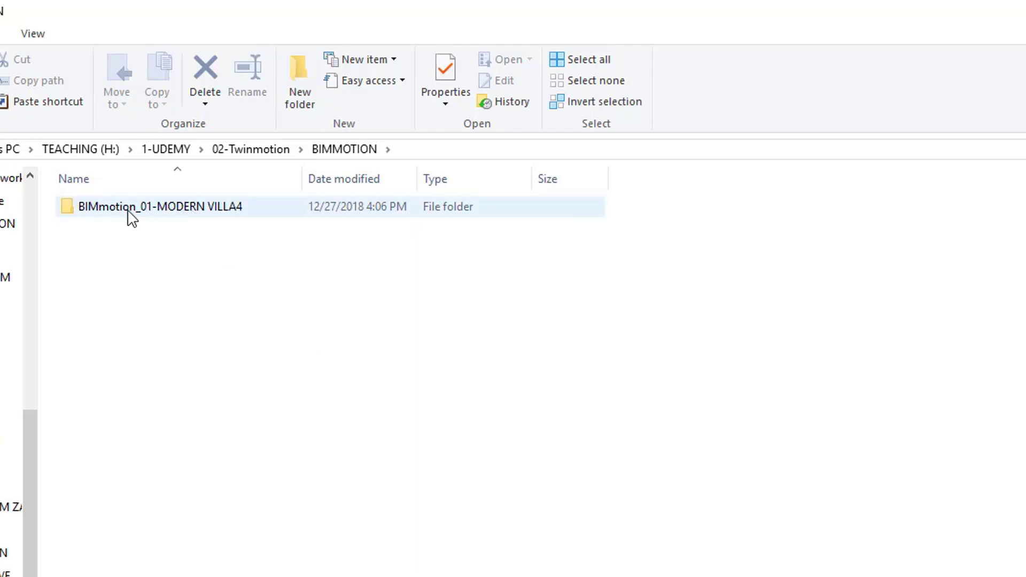
- In File Explorer, open the exported BIMmotion_01-MODERN VILLA4 folder and launch BIMmotion.exe
{"action": "left_click", "coordinate": [167, 215]}
{"action": "double_click", "coordinate": [166, 215]}
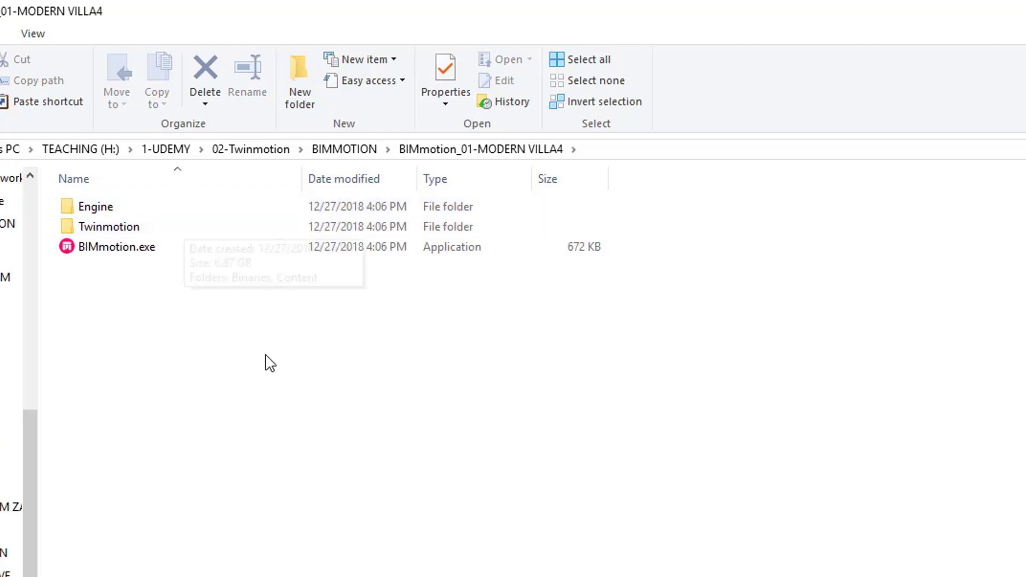
{"action": "left_click", "coordinate": [112, 246]}
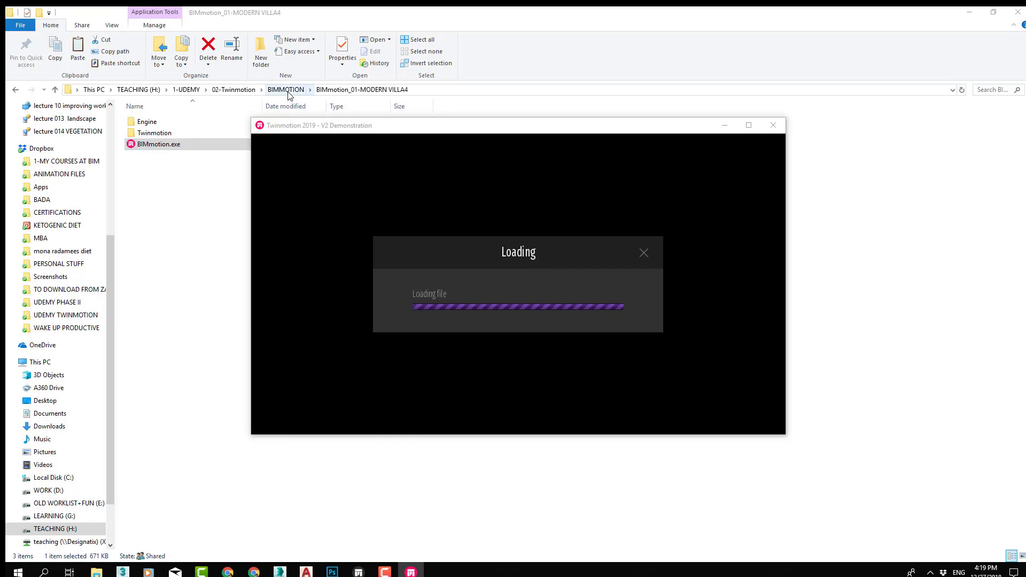
- Check the size of the BIMmotion_01-MODERN VILLA4 folder in its properties, close them and minimize File Explorer
{"action": "right_click", "coordinate": [179, 203]}
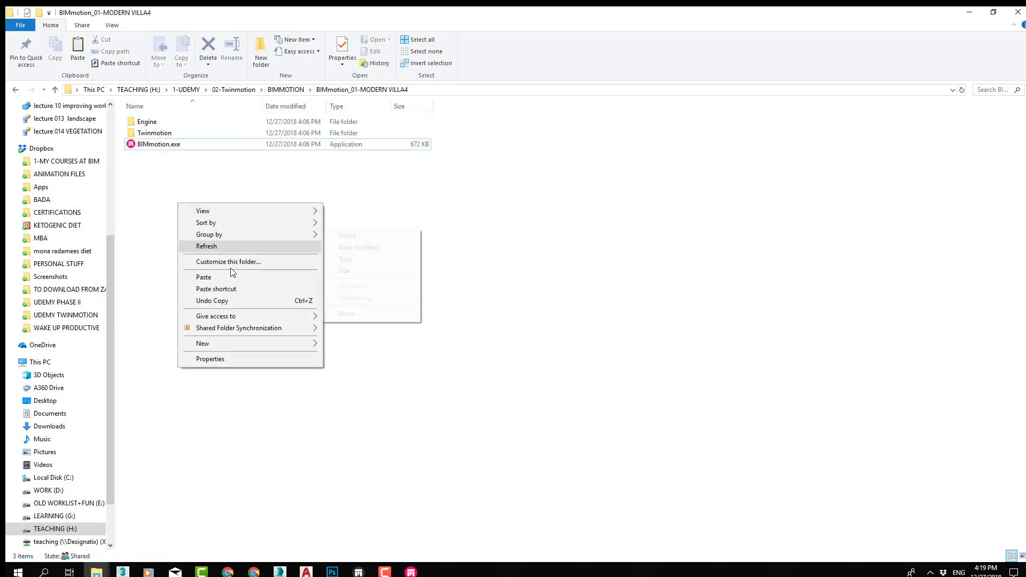
{"action": "left_click", "coordinate": [227, 360]}
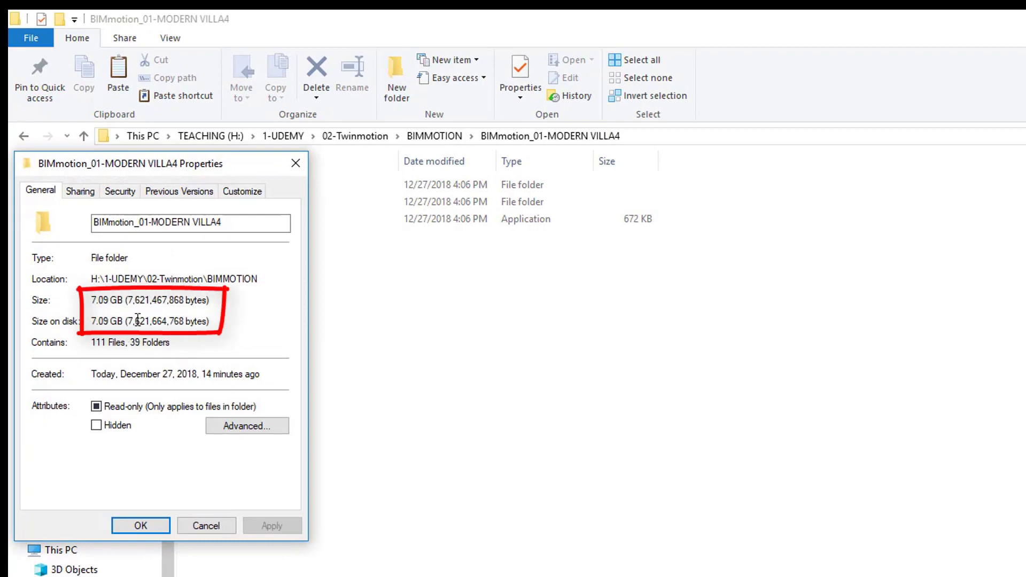
{"action": "left_click", "coordinate": [296, 163]}
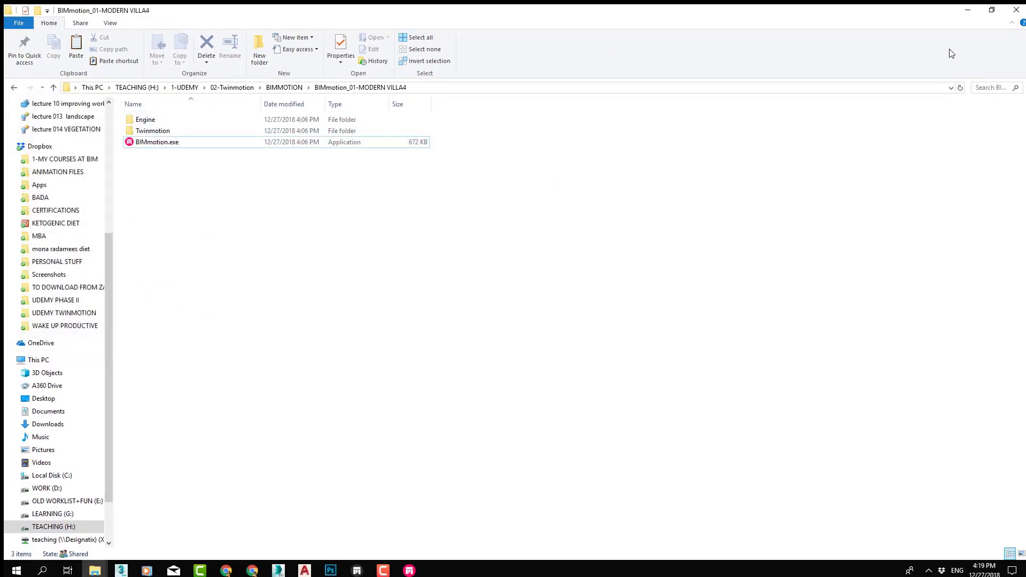
{"action": "left_click", "coordinate": [961, 9]}
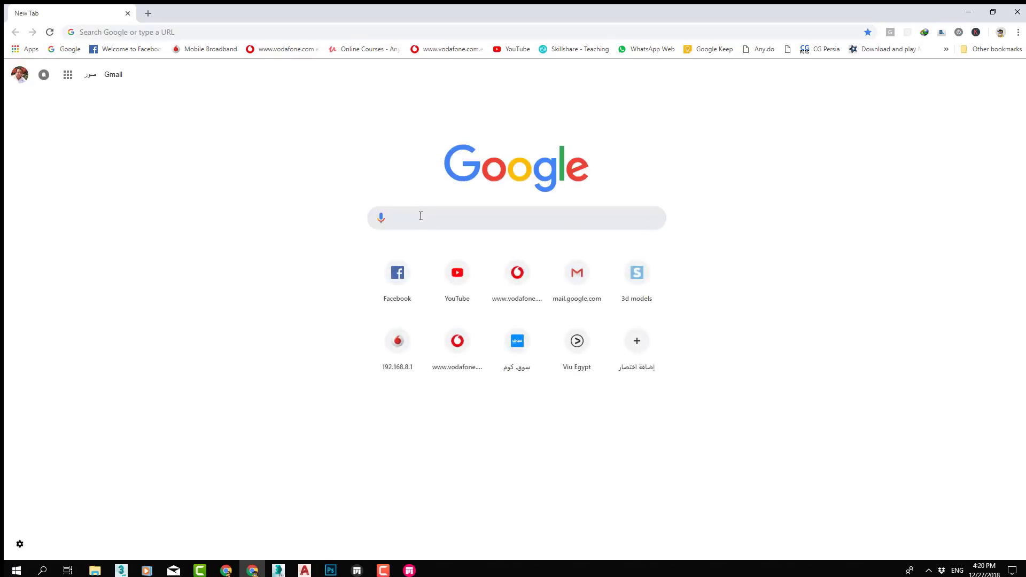
- In Chrome, search Google for "OCULUS RIFF" and browse the image results, enlarging the CASEKING.de headset and controllers picture
{"action": "type", "text": "OCULUS RI"}
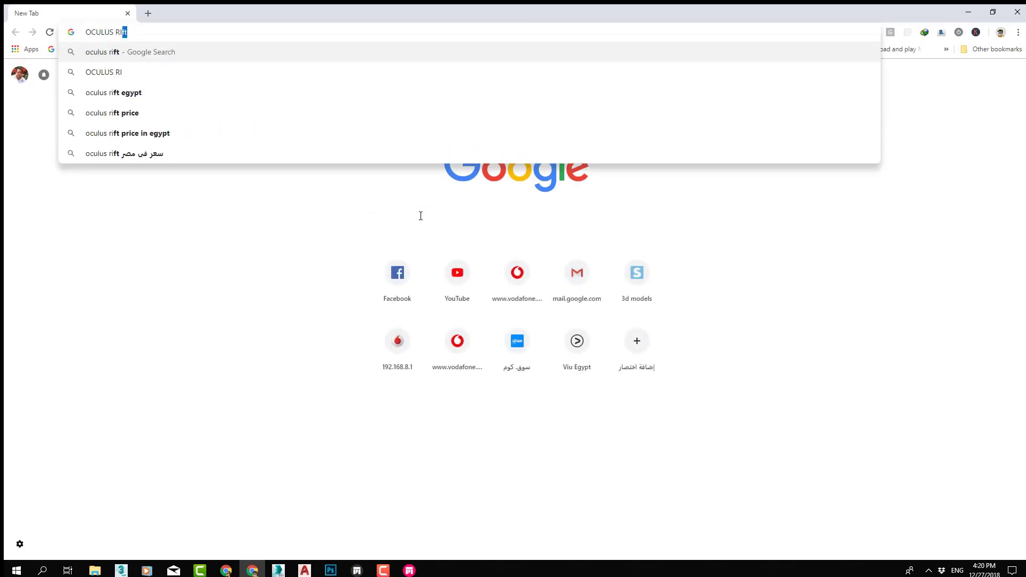
{"action": "type", "text": "FF"}
{"action": "key", "text": "Return"}
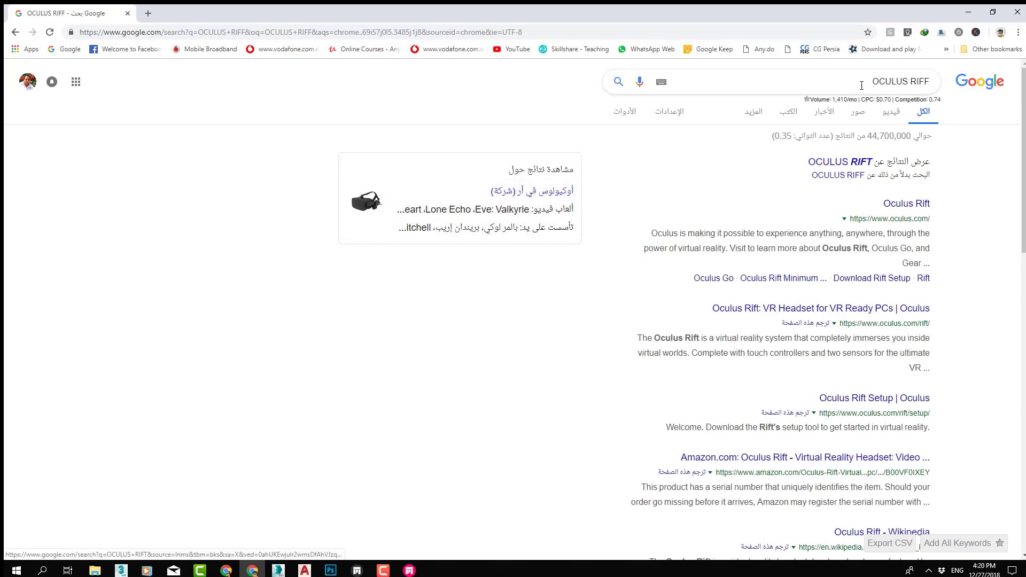
{"action": "left_click", "coordinate": [858, 111]}
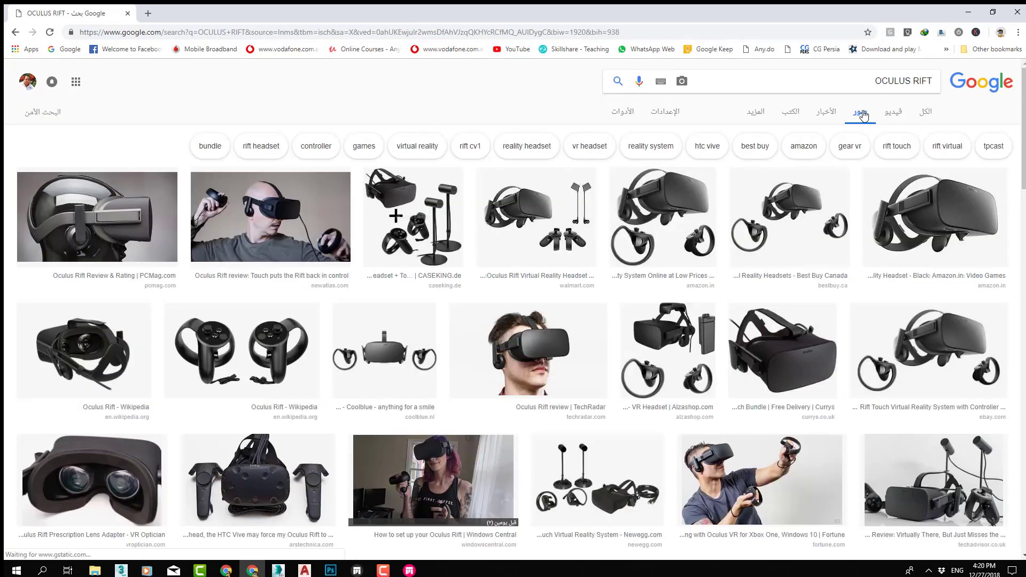
{"action": "left_click", "coordinate": [412, 217]}
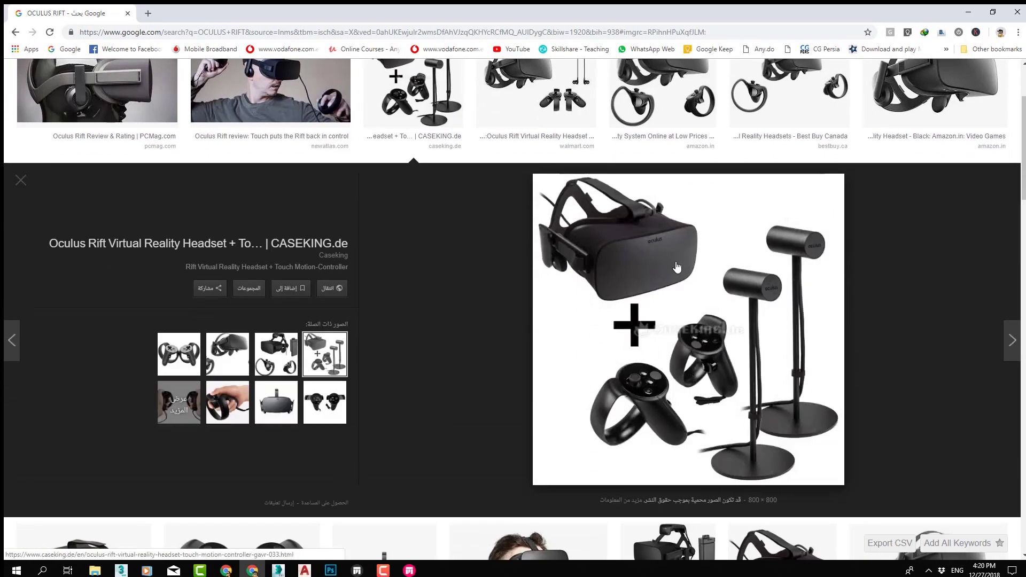
{"action": "scroll", "coordinate": [551, 235], "scroll_direction": "up", "scroll_amount": 3}
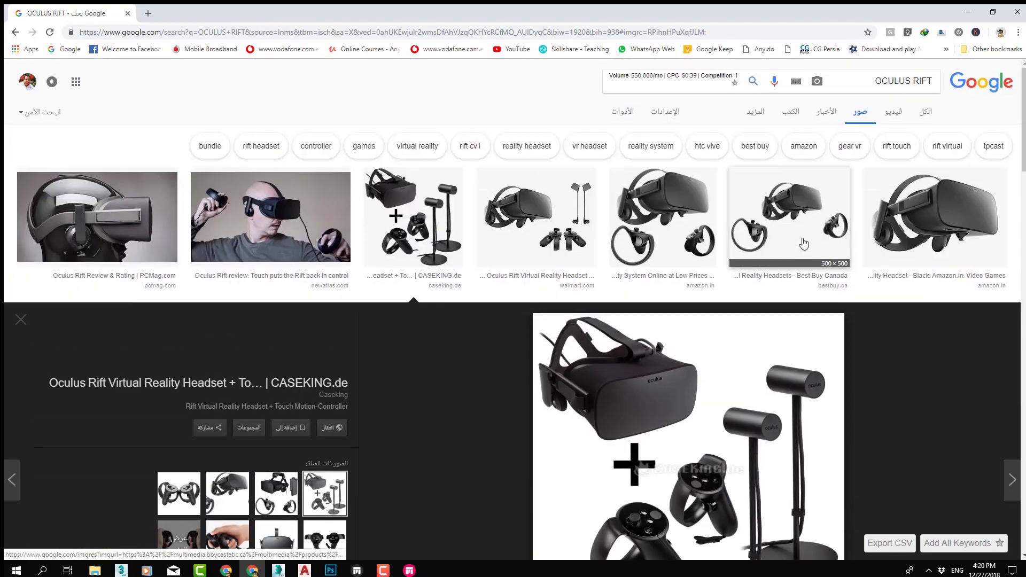
{"action": "scroll", "coordinate": [804, 243], "scroll_direction": "down", "scroll_amount": 10}
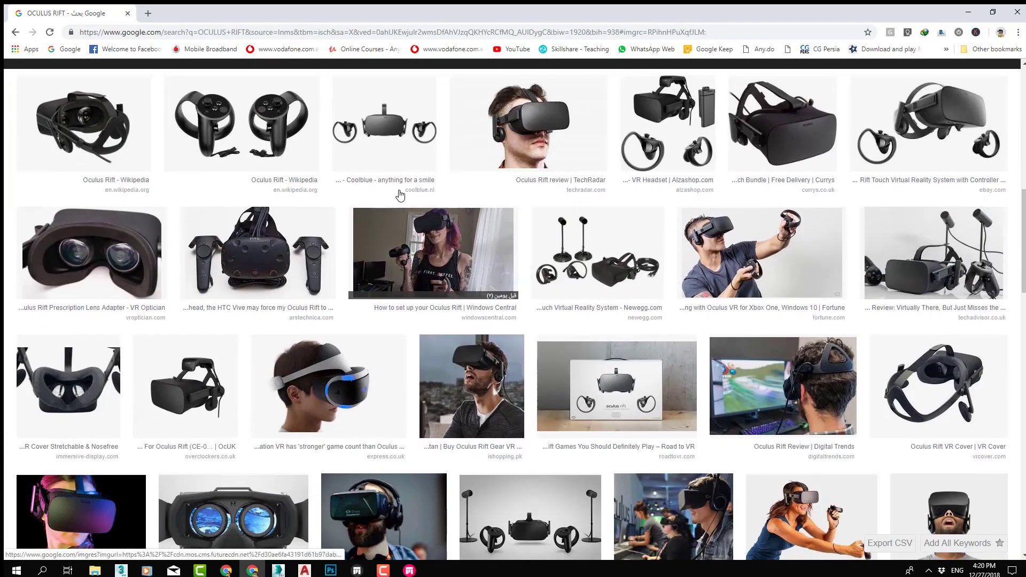
- Browse the Oculus Rift images, search Google Images for "htc vive", and enlarge the WIRED picture of the HTC Vive Pro
{"action": "scroll", "coordinate": [364, 229], "scroll_direction": "down", "scroll_amount": 2}
{"action": "scroll", "coordinate": [386, 344], "scroll_direction": "down", "scroll_amount": 1}
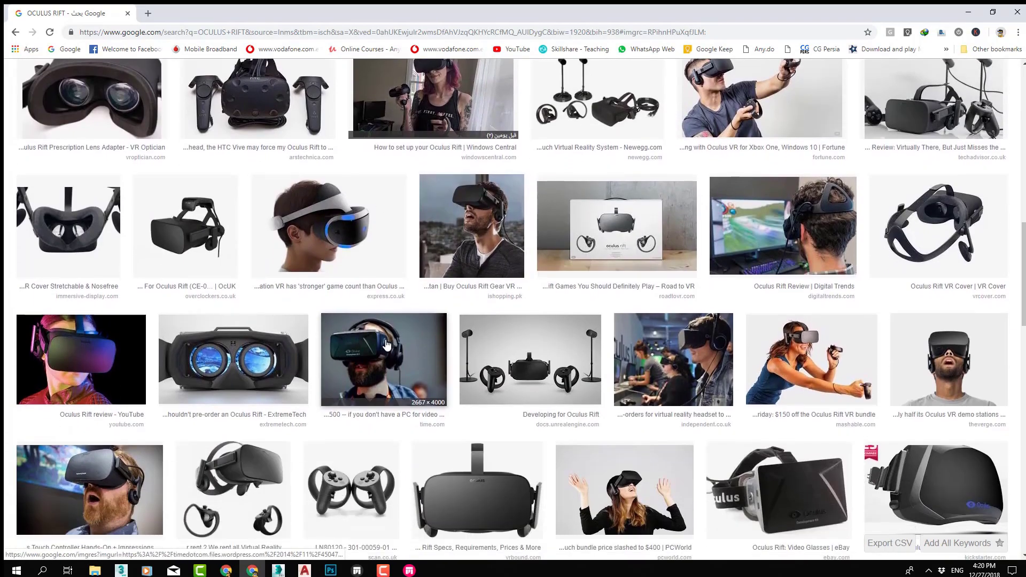
{"action": "scroll", "coordinate": [386, 343], "scroll_direction": "up", "scroll_amount": 2}
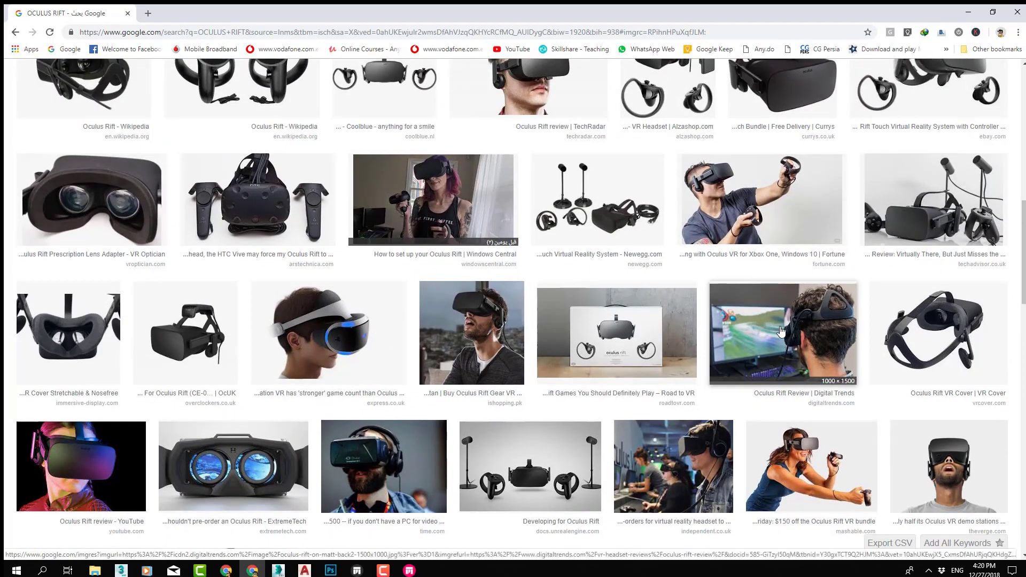
{"action": "scroll", "coordinate": [786, 326], "scroll_direction": "up", "scroll_amount": 10}
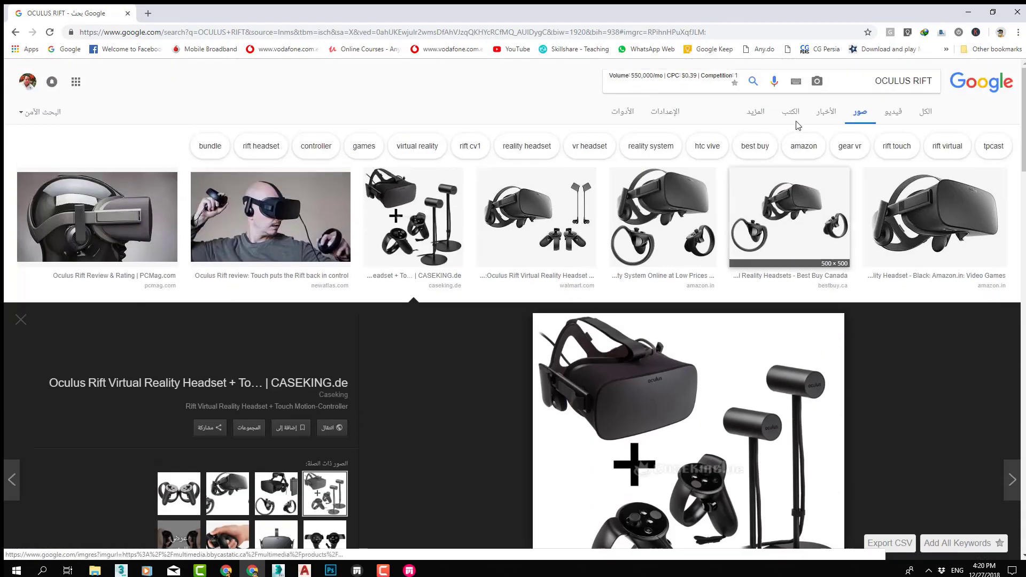
{"action": "left_click_drag", "start_coordinate": [875, 82], "coordinate": [974, 92]}
{"action": "type", "text": "H"}
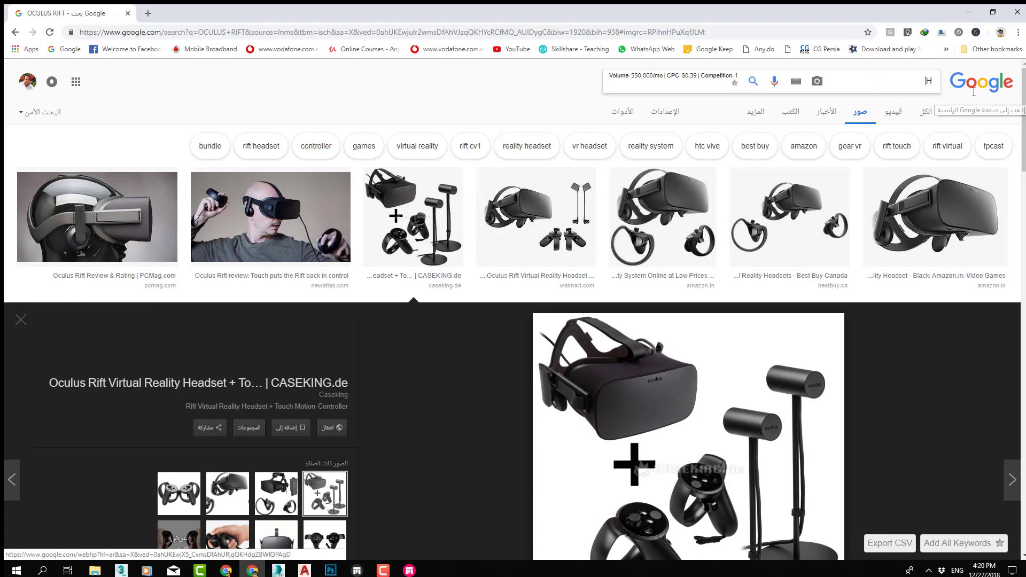
{"action": "type", "text": "TC"}
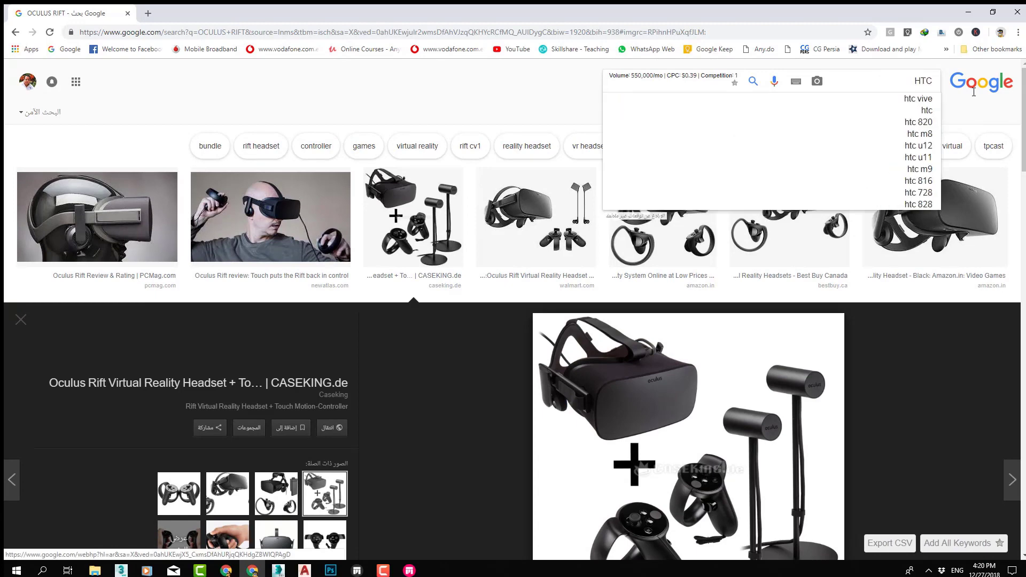
{"action": "left_click", "coordinate": [933, 98]}
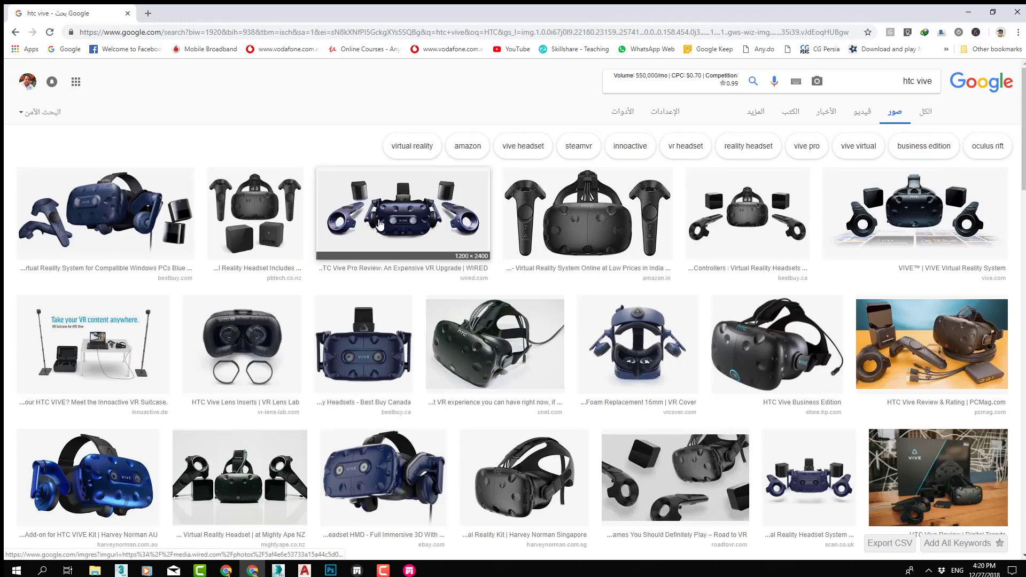
{"action": "left_click", "coordinate": [379, 225]}
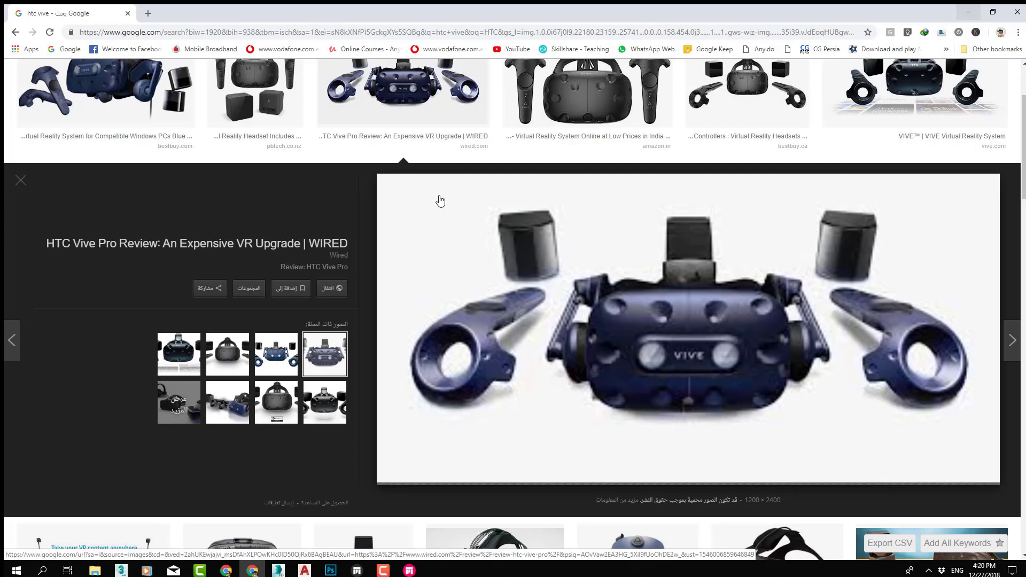
- Minimize Chrome and File Explorer, and turn the camera in the exported Twinmotion demonstration to face the villa's front
{"action": "left_click", "coordinate": [969, 12]}
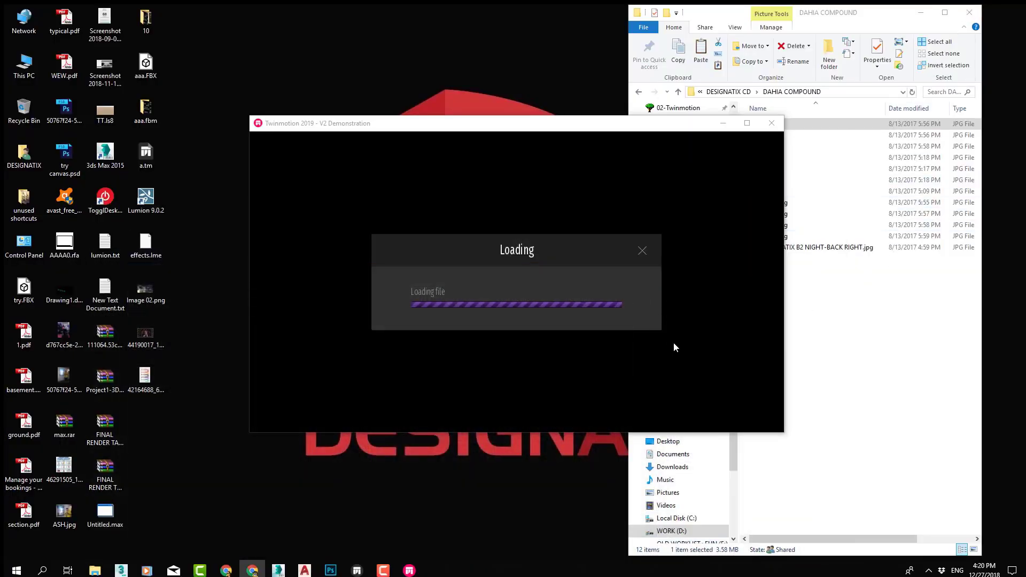
{"action": "left_click", "coordinate": [920, 13]}
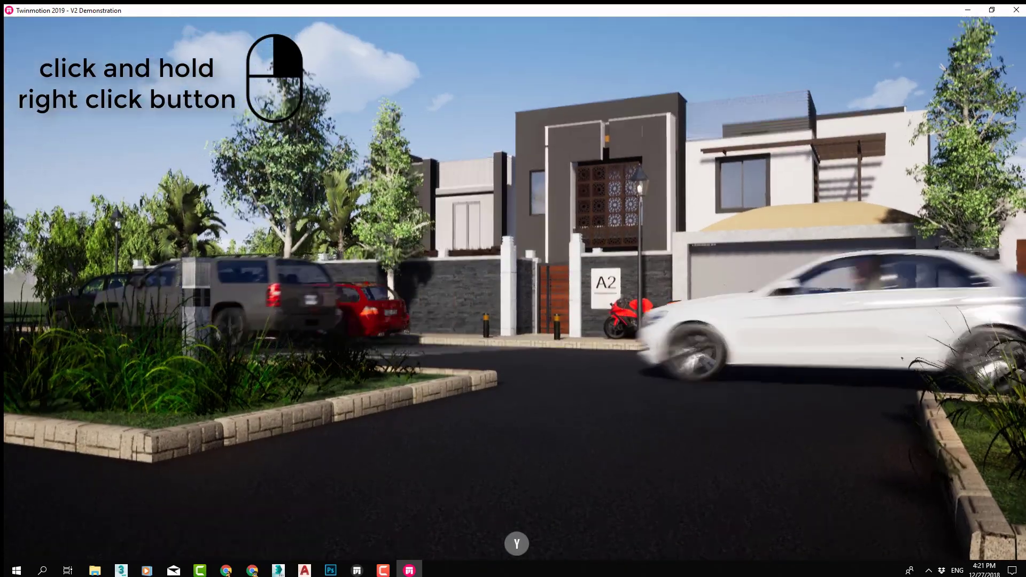
{"action": "right_click_drag", "start_coordinate": [513, 289], "coordinate": [666, 379]}
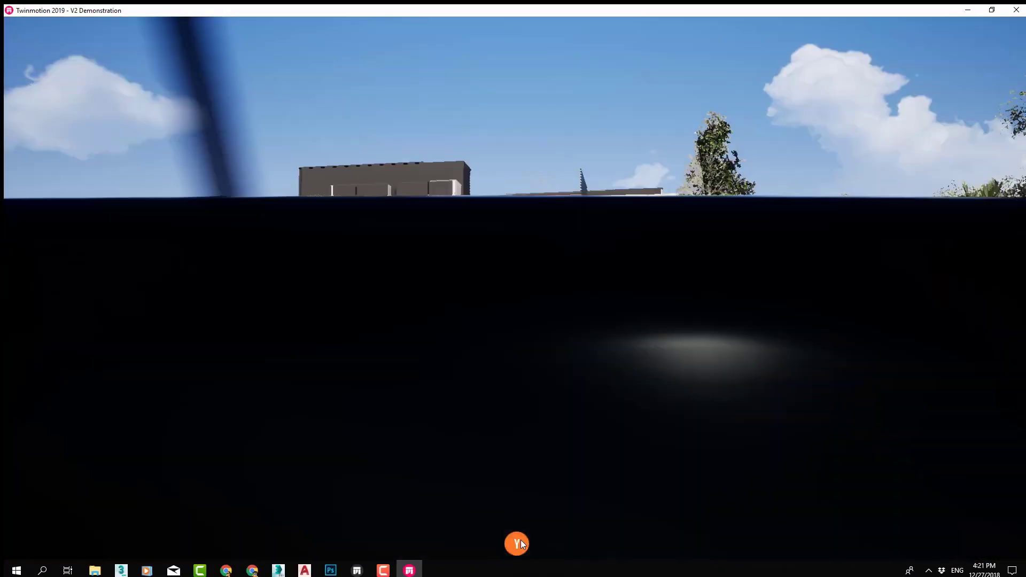
- Set the demonstration's viewport quality to Low and apply the settings
{"action": "mouse_move", "coordinate": [521, 544]}
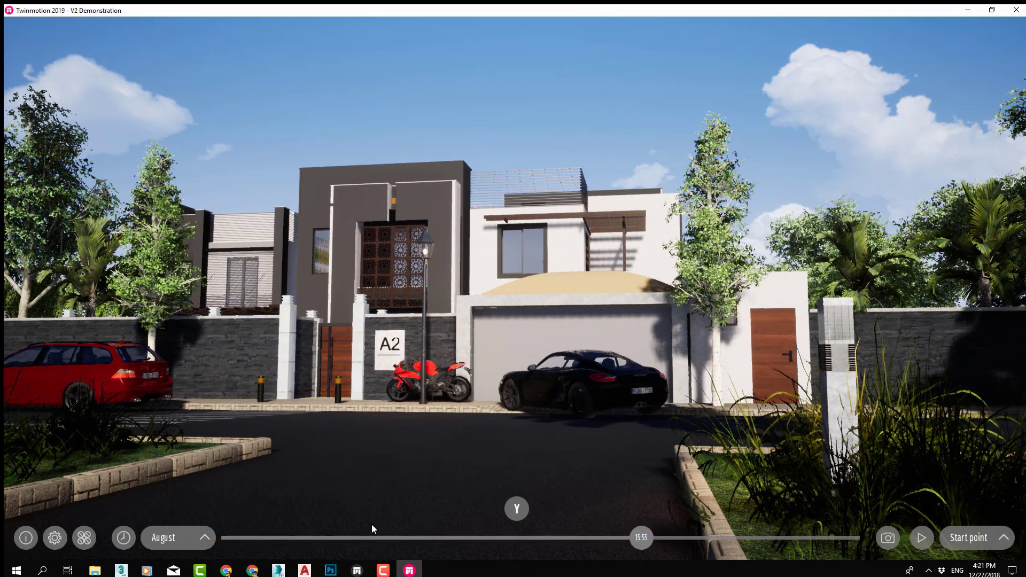
{"action": "left_click", "coordinate": [55, 538]}
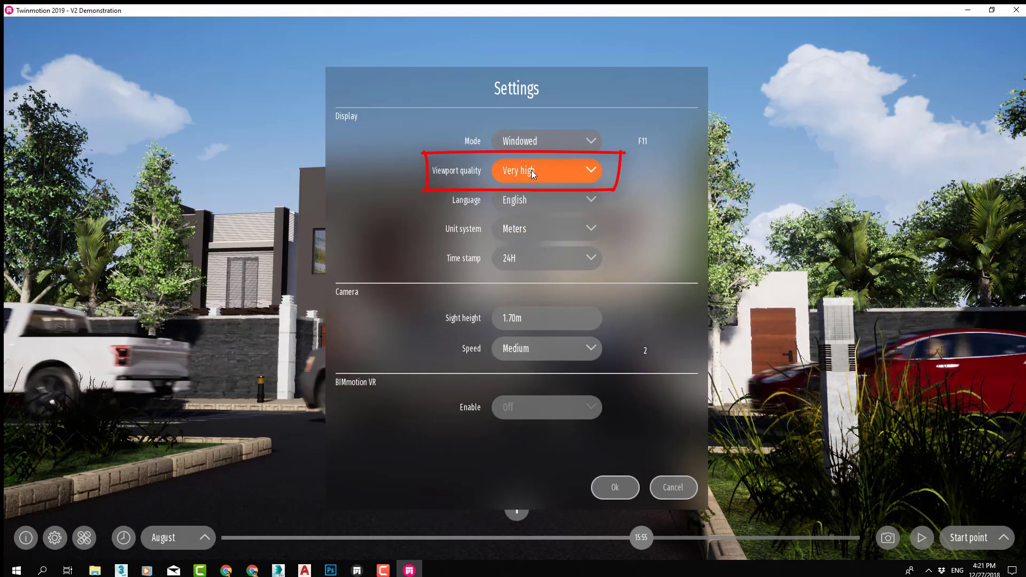
{"action": "left_click", "coordinate": [532, 170]}
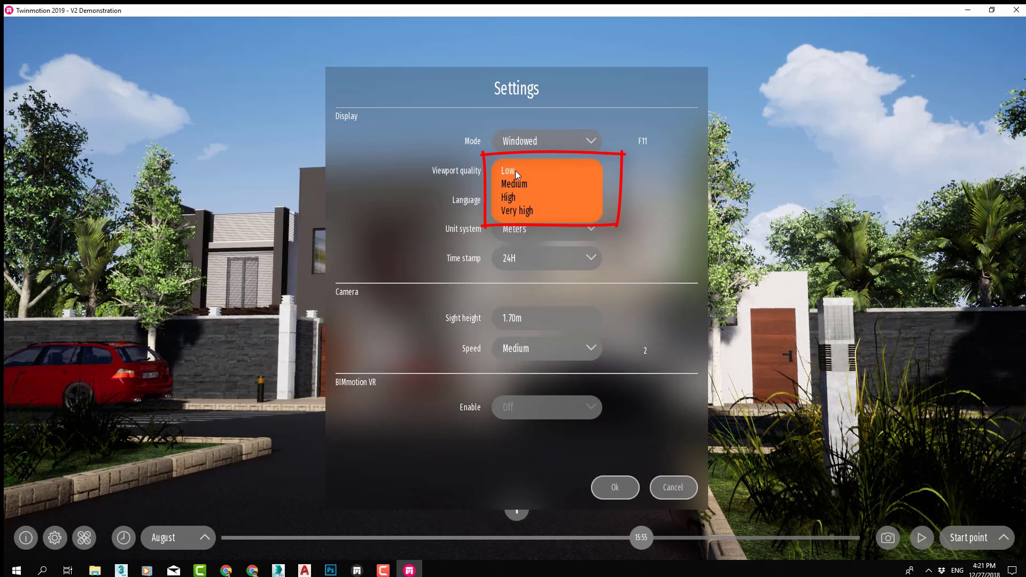
{"action": "left_click", "coordinate": [515, 171]}
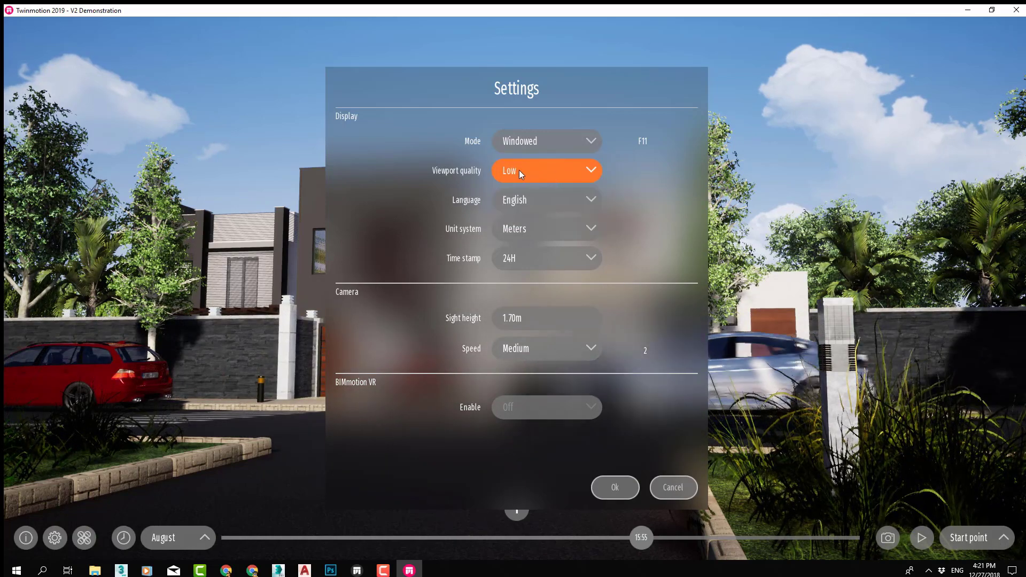
{"action": "left_click", "coordinate": [615, 488]}
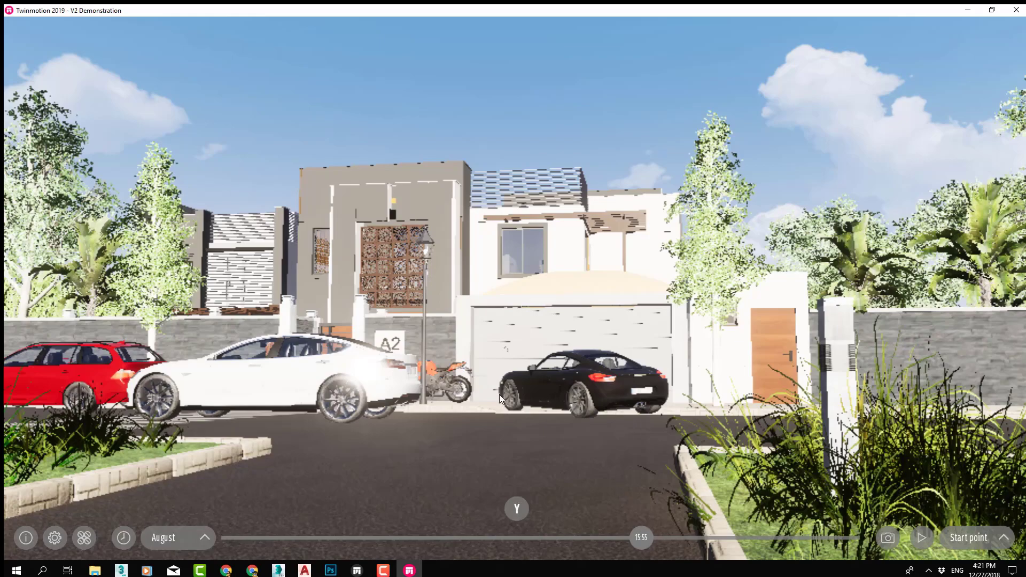
- Walk sideways, forward and backward in front of the villa to examine the low-quality rendering
{"action": "key", "text": "a"}
{"action": "key", "text": "d"}
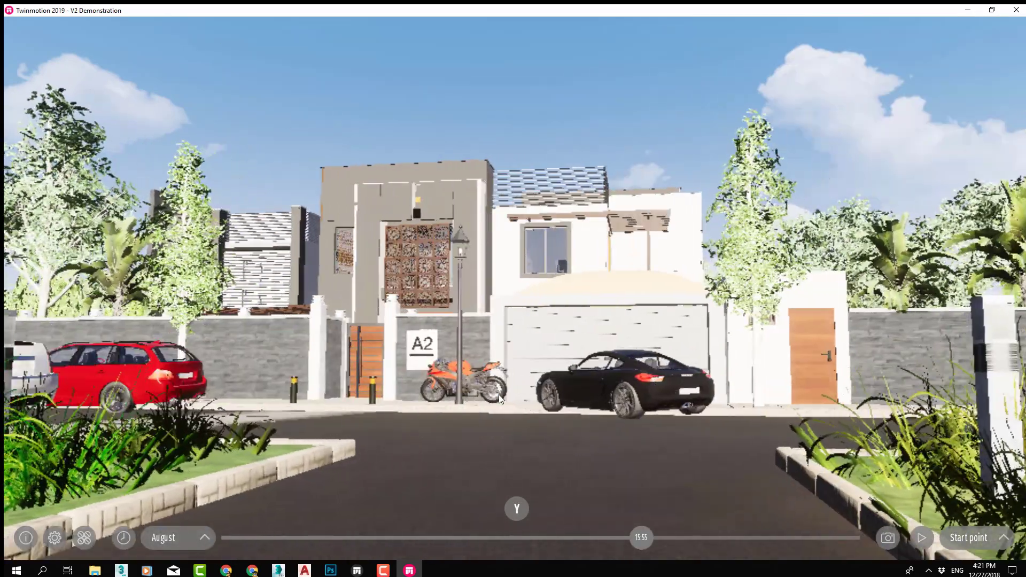
{"action": "key", "text": "w"}
{"action": "key", "text": "s"}
{"action": "key", "text": "w"}
{"action": "key", "text": "d"}
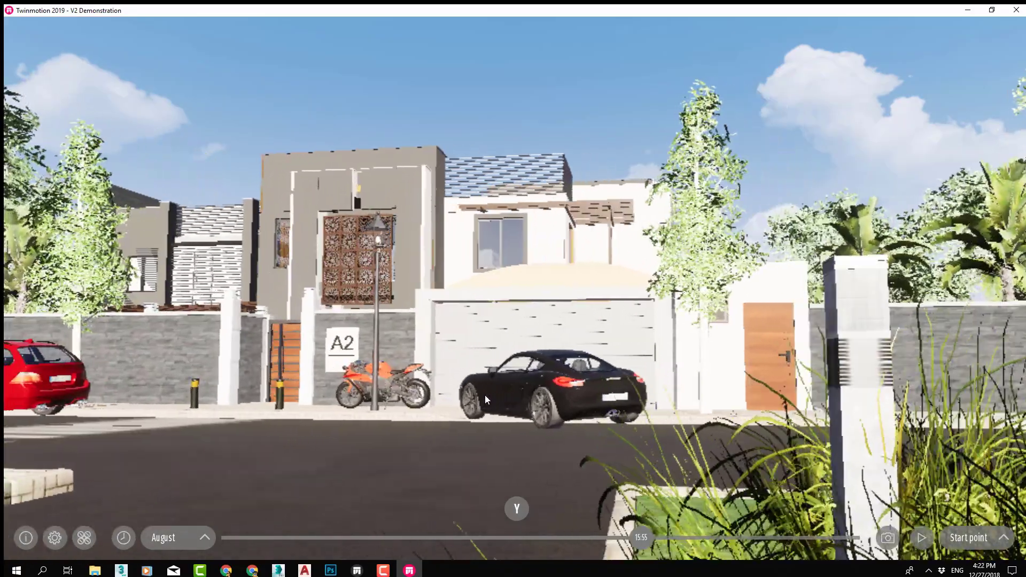
{"action": "key", "text": "a"}
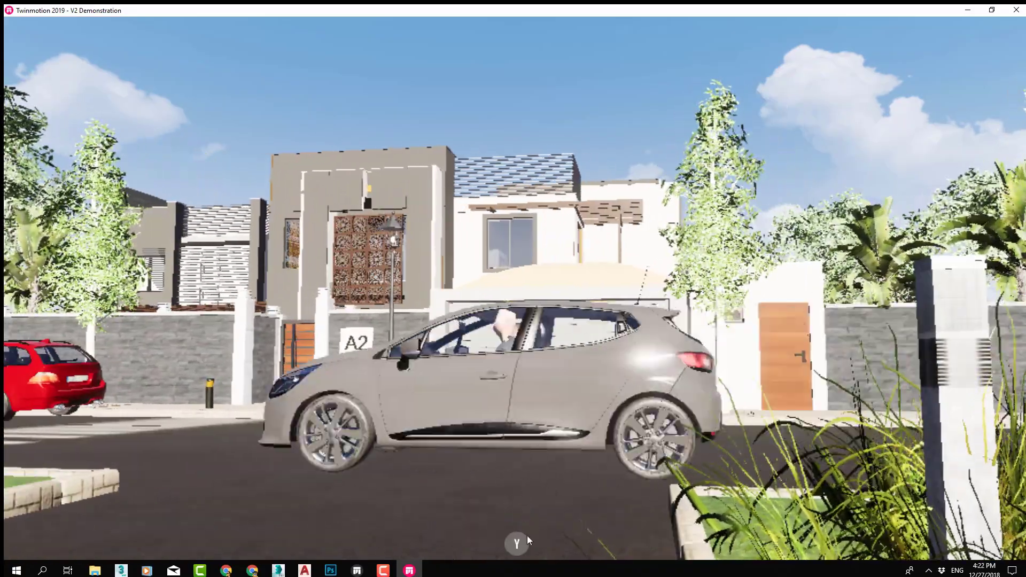
- Set the viewport quality to Very high and apply the settings
{"action": "mouse_move", "coordinate": [192, 526]}
{"action": "left_click", "coordinate": [55, 538]}
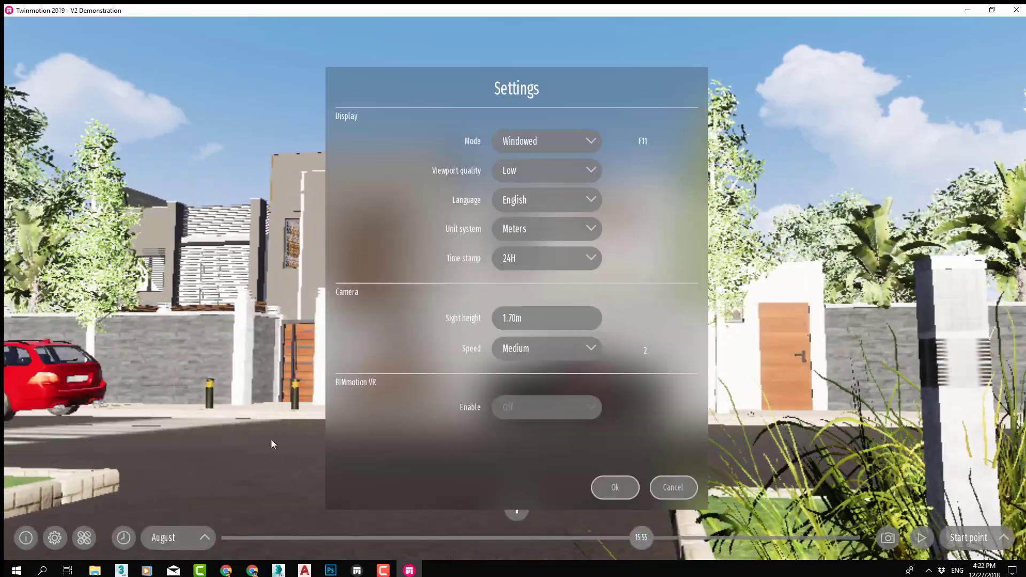
{"action": "left_click", "coordinate": [554, 169]}
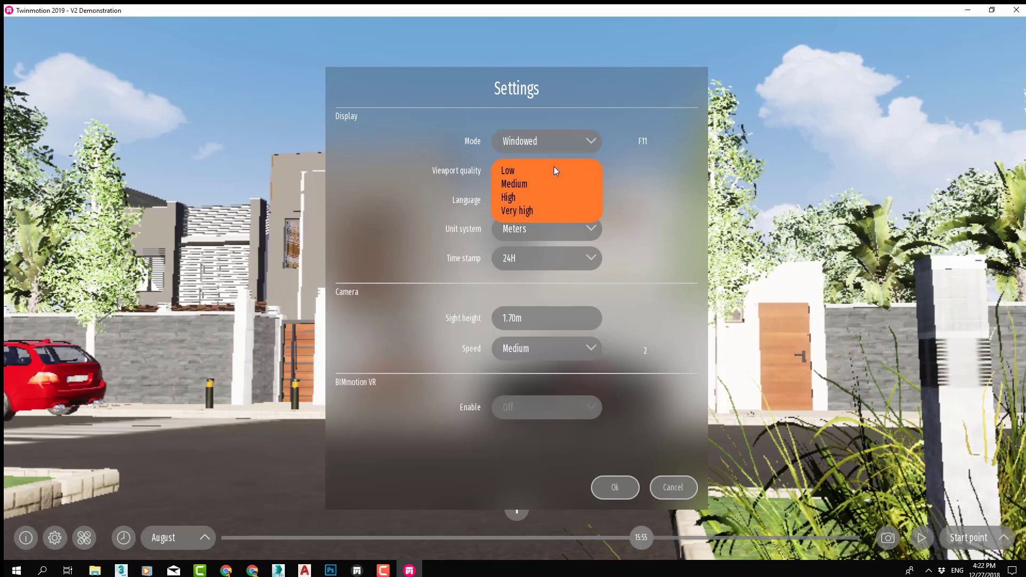
{"action": "left_click", "coordinate": [521, 211]}
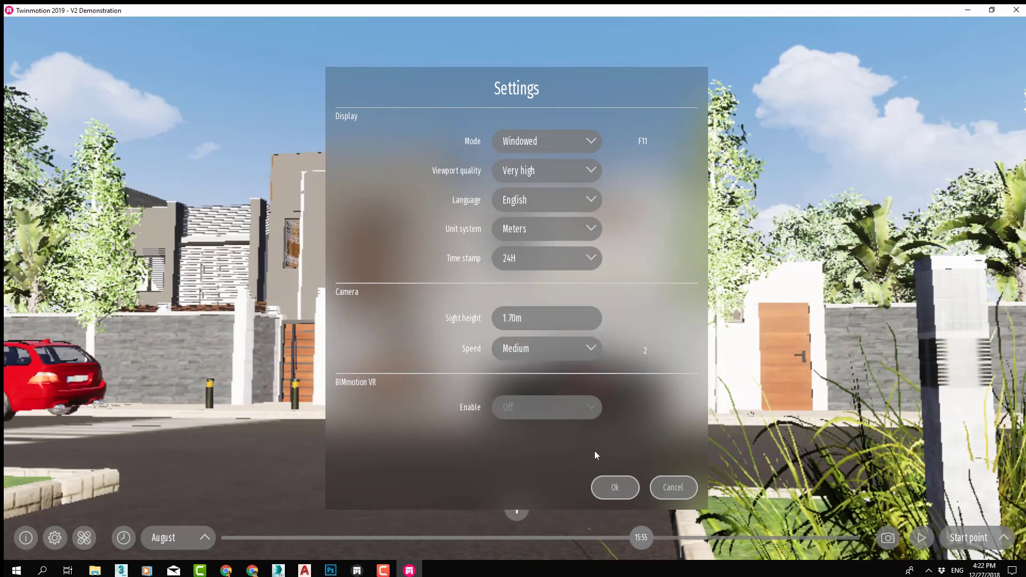
{"action": "left_click", "coordinate": [613, 492]}
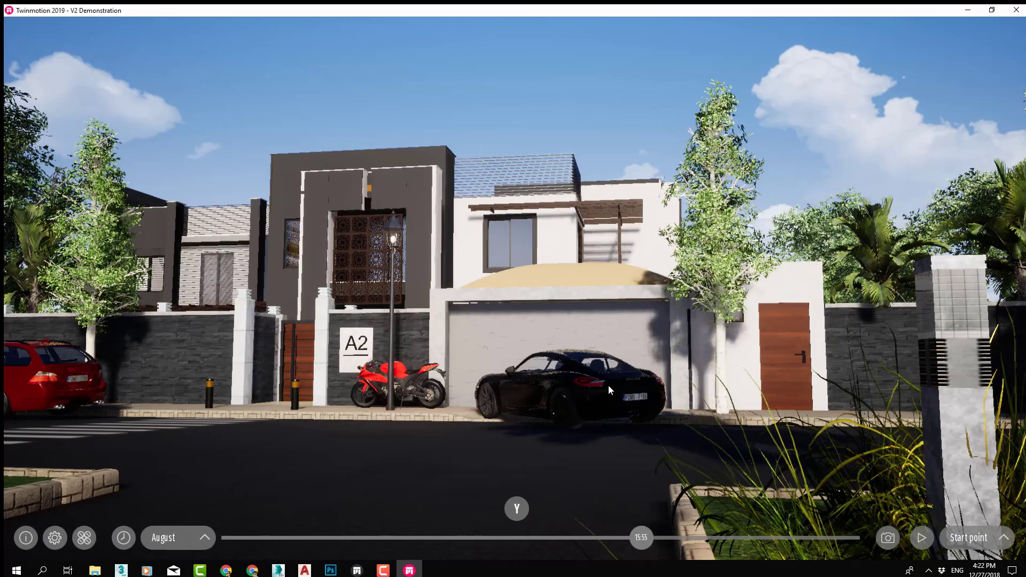
- Move left, right, forward and backward across the street to view the villa's facade at very high quality
{"action": "key", "text": "Left"}
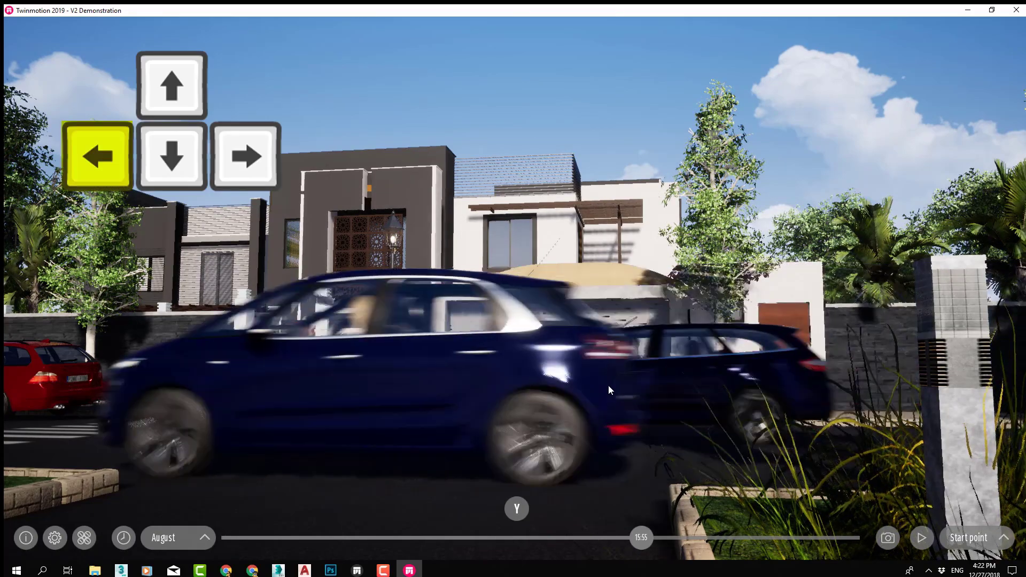
{"action": "key", "text": "Right"}
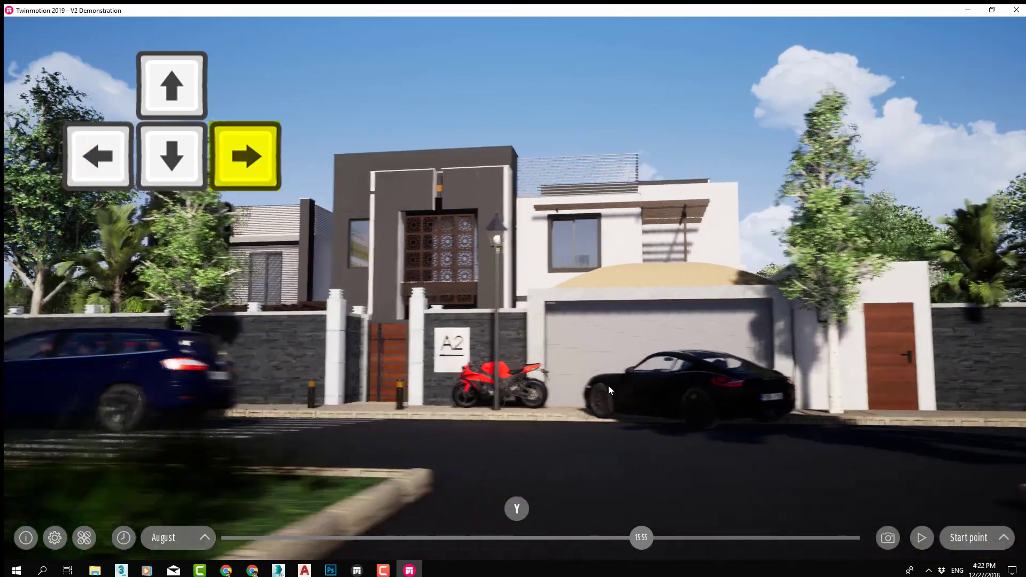
{"action": "key", "text": "Up"}
{"action": "key", "text": "Down"}
{"action": "key", "text": "Left"}
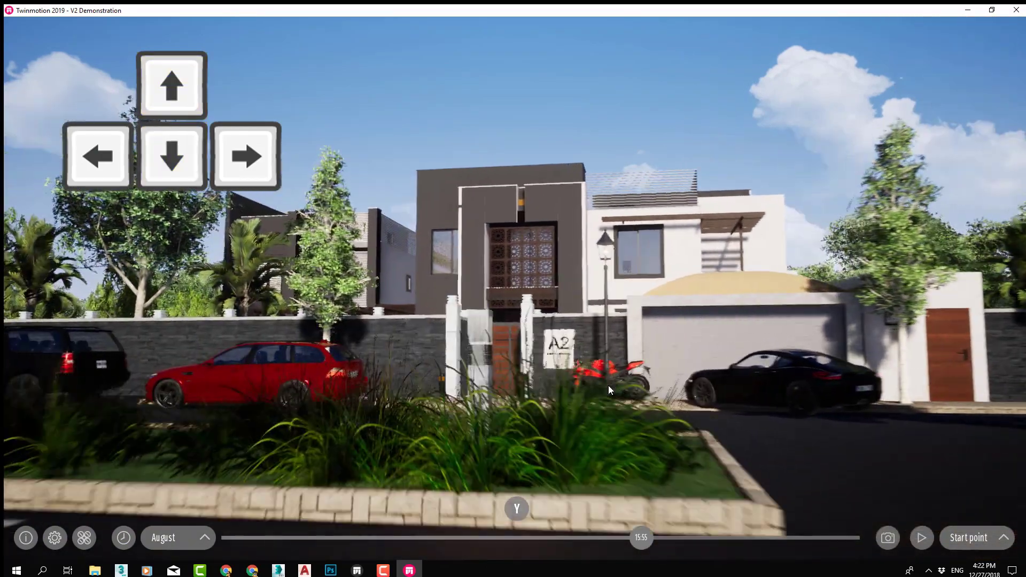
{"action": "key", "text": "Up"}
{"action": "key", "text": "Right"}
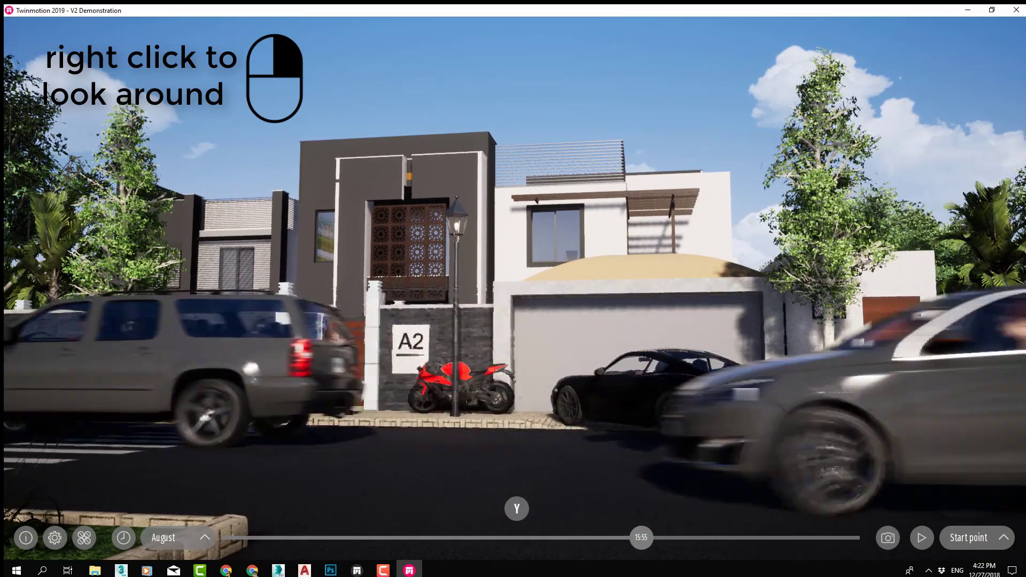
- Look along the tree-lined street, turn back, and walk across the road toward the A2 villa
{"action": "right_click_drag", "start_coordinate": [646, 367], "coordinate": [899, 367]}
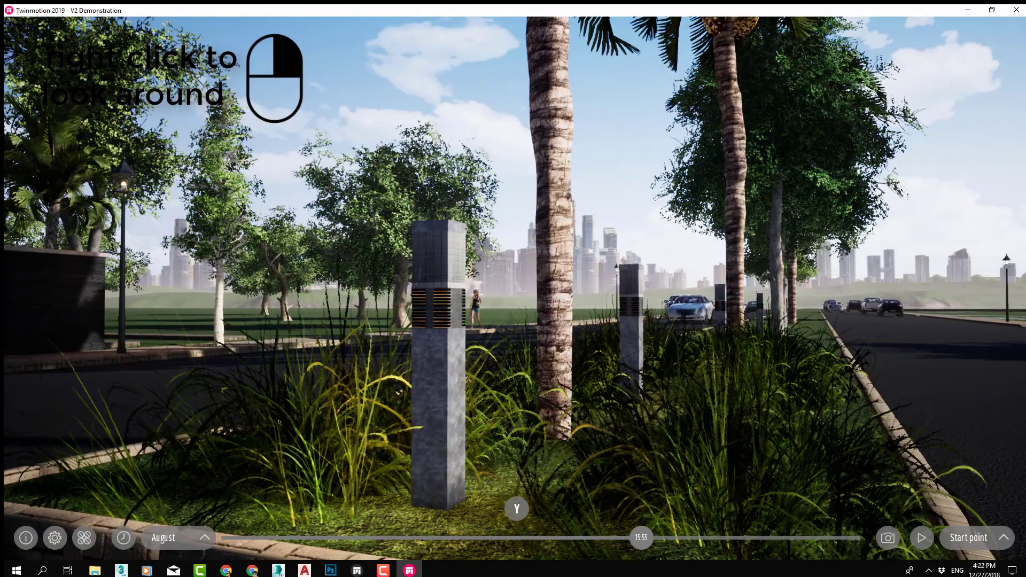
{"action": "key", "text": "a"}
{"action": "key", "text": "a"}
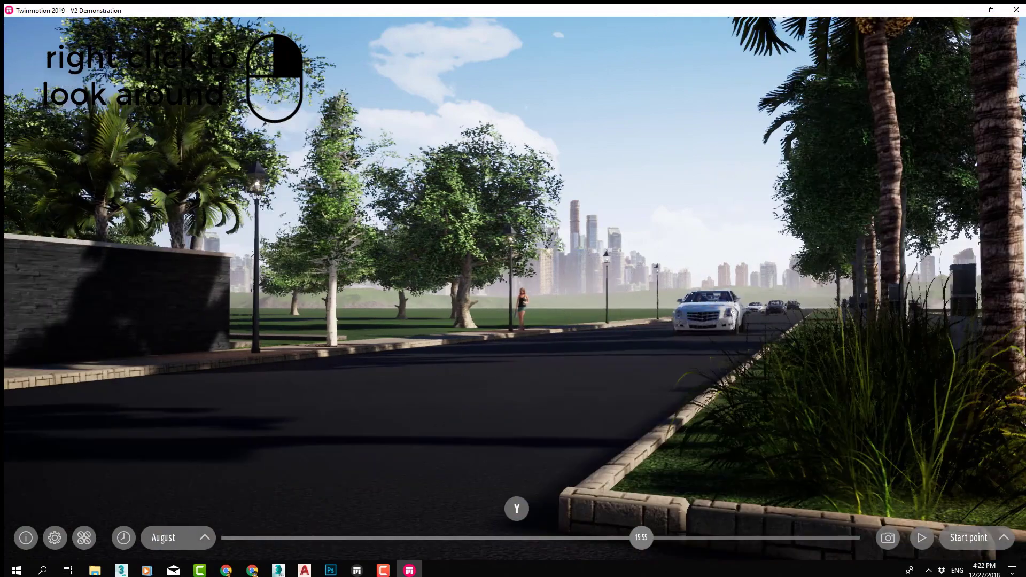
{"action": "right_click_drag", "start_coordinate": [513, 289], "coordinate": [96, 289]}
{"action": "key", "text": "d"}
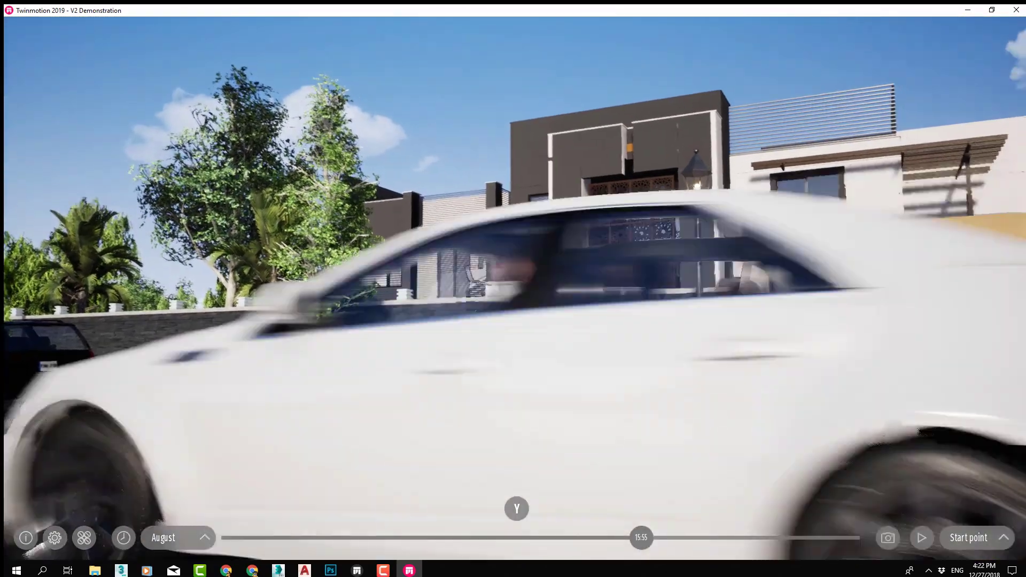
{"action": "key", "text": "a"}
{"action": "key", "text": "w"}
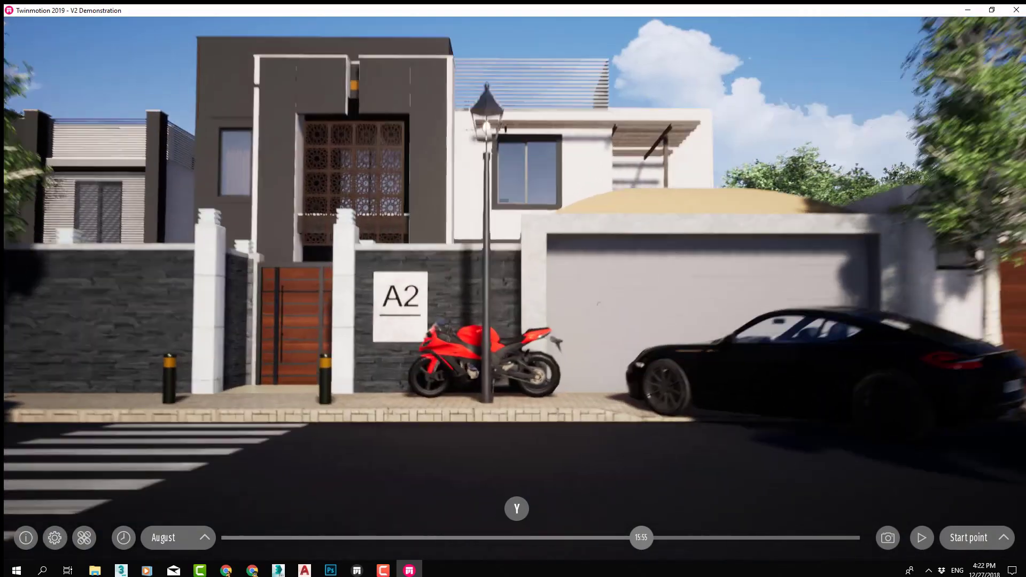
- Look down the road past the parked black car, turn back, and approach the villa's wooden entrance gate
{"action": "right_click_drag", "start_coordinate": [471, 306], "coordinate": [364, 305]}
{"action": "right_click_drag", "start_coordinate": [733, 367], "coordinate": [214, 367]}
{"action": "key", "text": "w"}
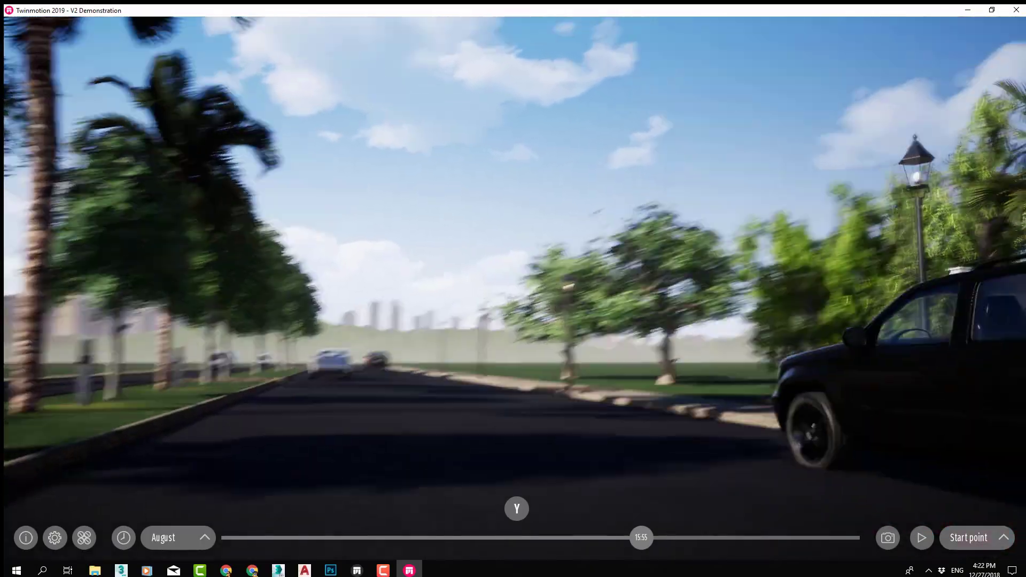
{"action": "right_click_drag", "start_coordinate": [343, 288], "coordinate": [823, 289]}
{"action": "key", "text": "a"}
{"action": "key", "text": "a"}
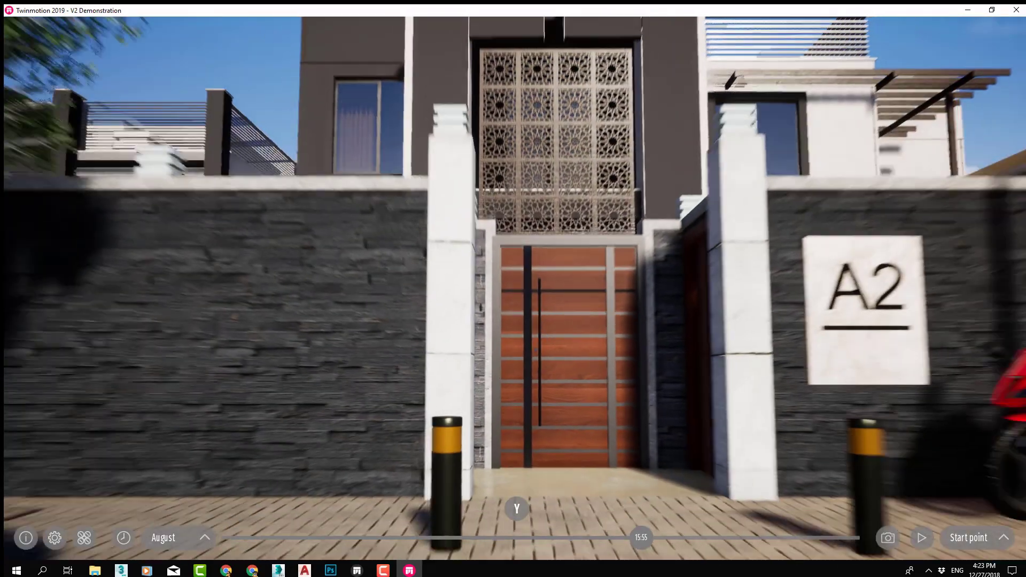
- Move around the A2 entrance and view the villa's facade from above the boundary wall
{"action": "key", "text": "d"}
{"action": "key", "text": "a"}
{"action": "key", "text": "w"}
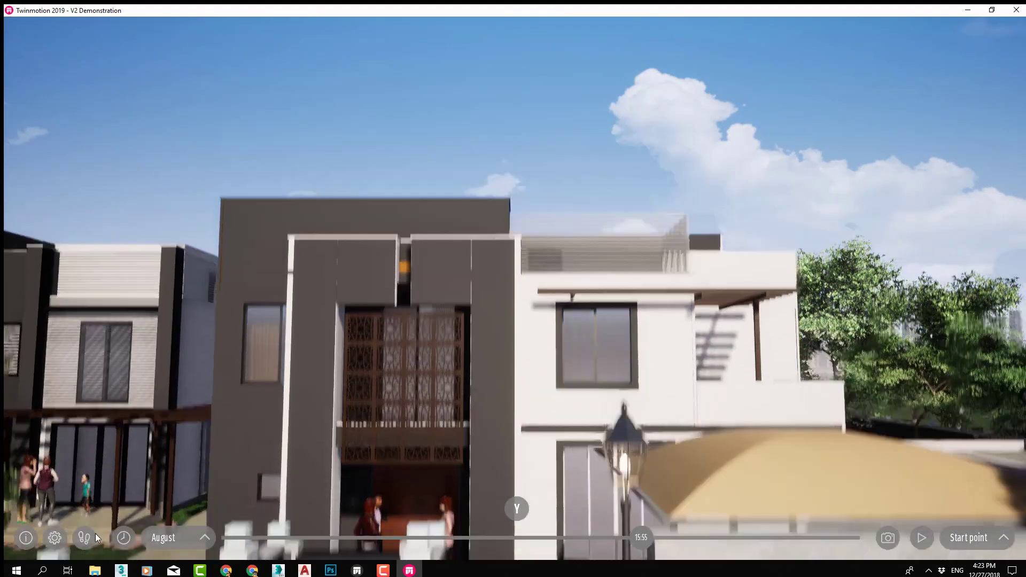
- Switch to walking mode and move left, right, forward and backward in front of the A2 entrance gate
{"action": "left_click", "coordinate": [85, 538]}
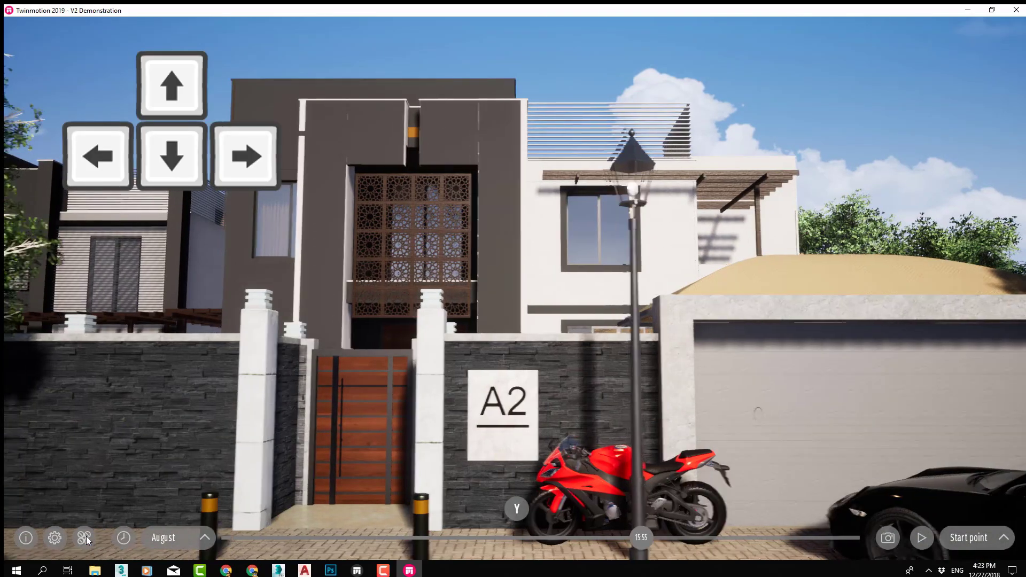
{"action": "key", "text": "Left"}
{"action": "key", "text": "Right"}
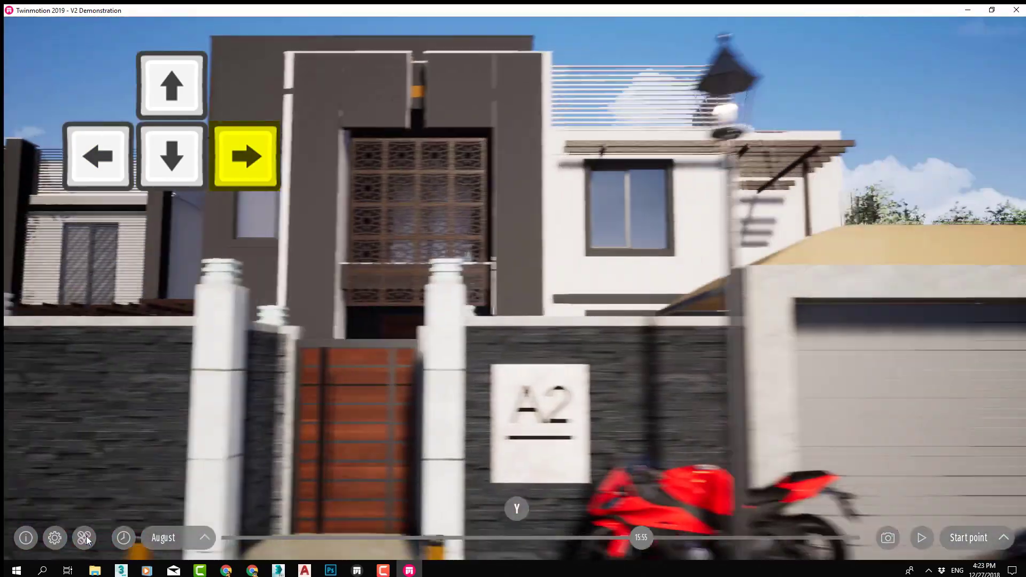
{"action": "key", "text": "Up"}
{"action": "key", "text": "Down"}
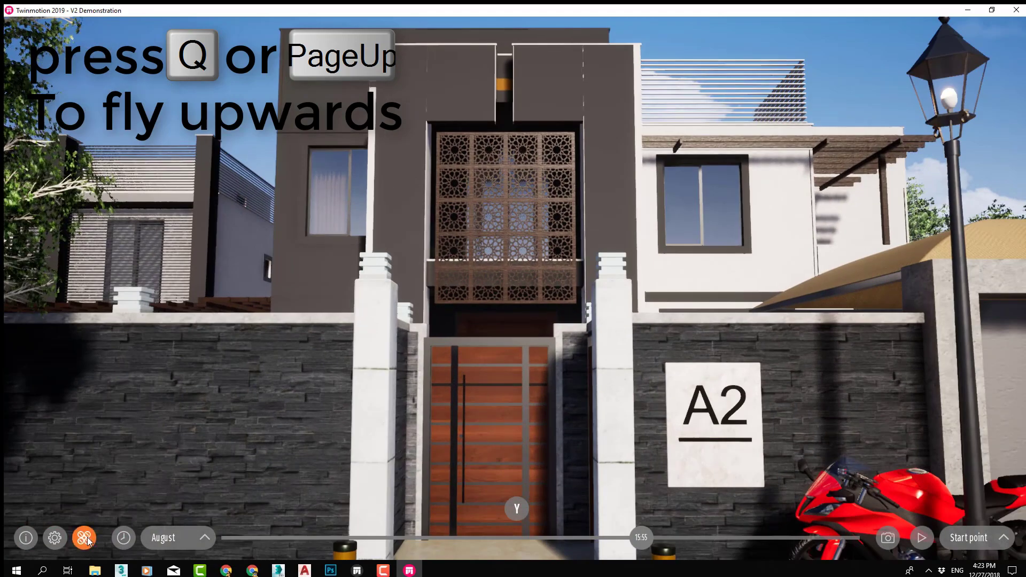
- Switch to flying mode, rise above the boundary wall beside the villa, and descend toward the front garden
{"action": "left_click", "coordinate": [86, 538]}
{"action": "key", "text": "q"}
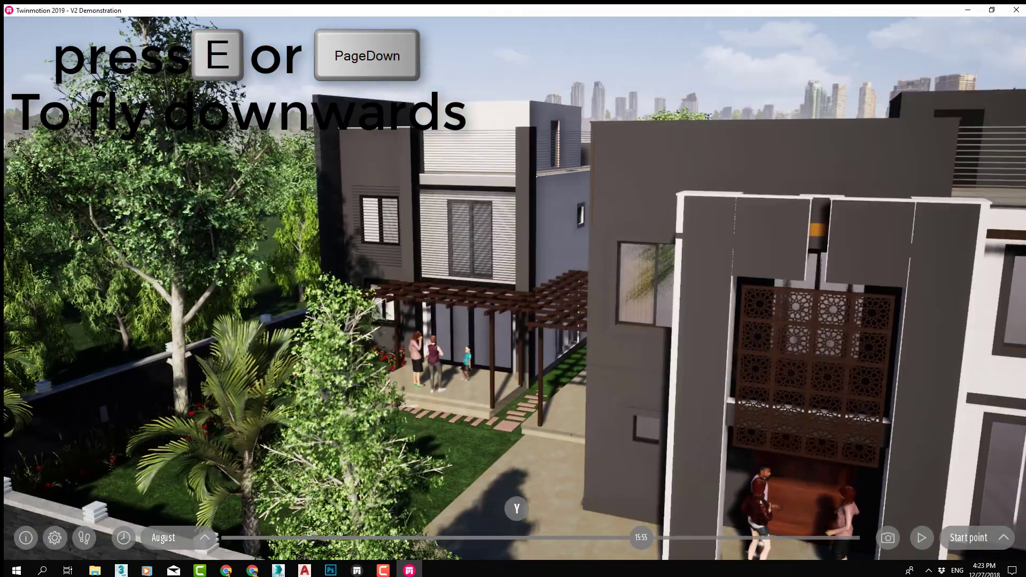
{"action": "key", "text": "e"}
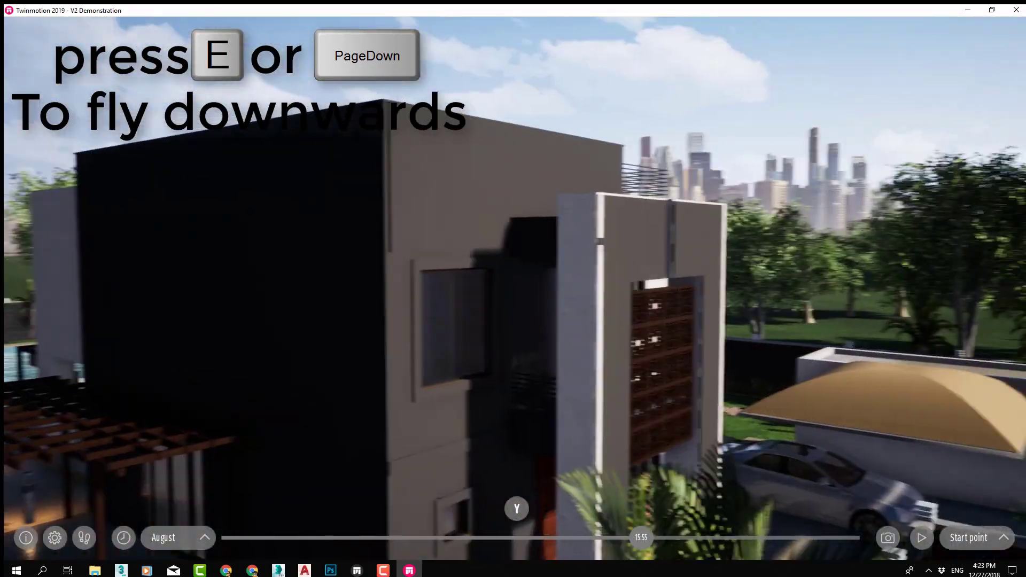
{"action": "key", "text": "e"}
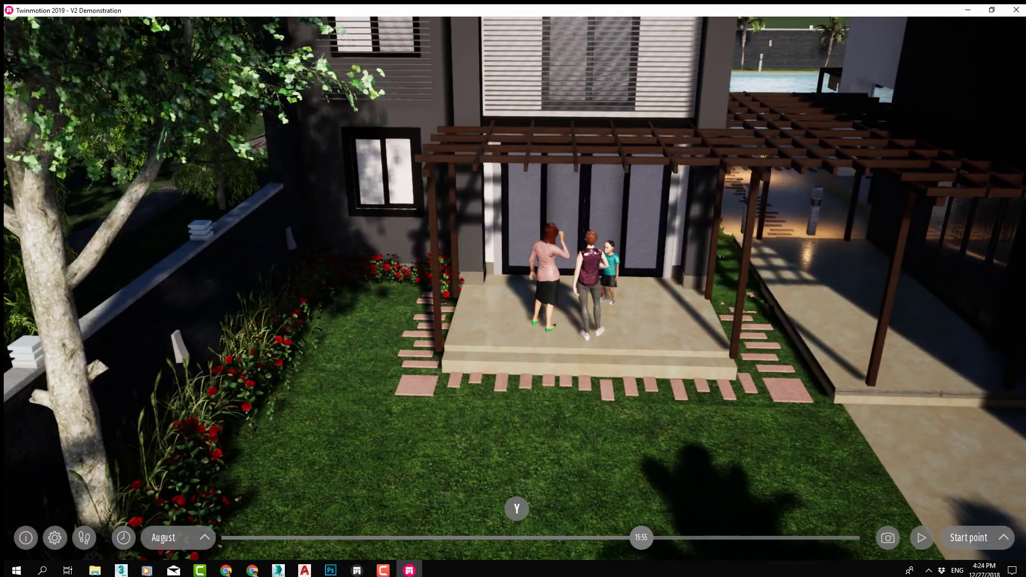
- Fly toward the garden pergola, turn to the driveway and carport, and back away to view the villa's side
{"action": "key", "text": "w"}
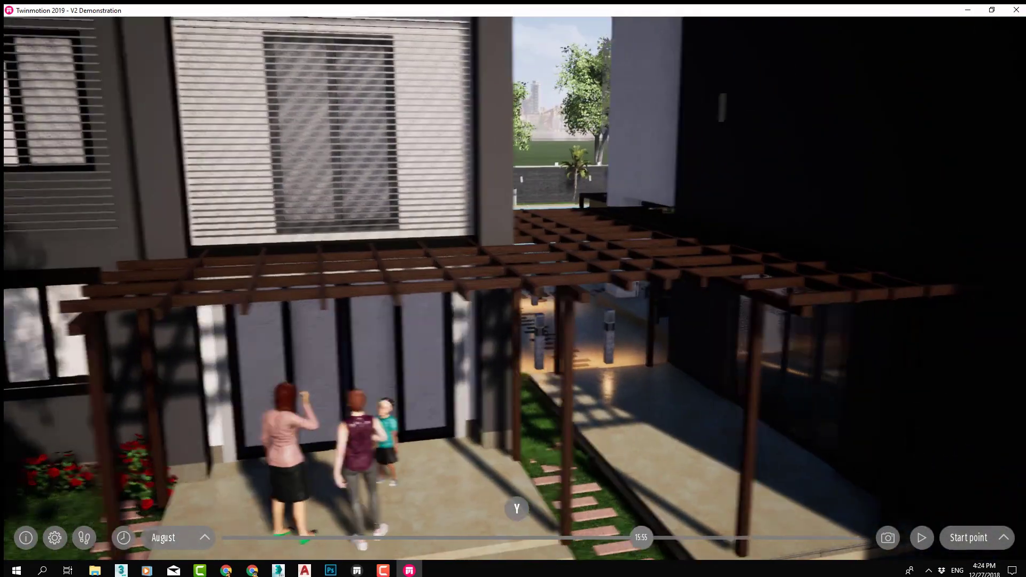
{"action": "key", "text": "d"}
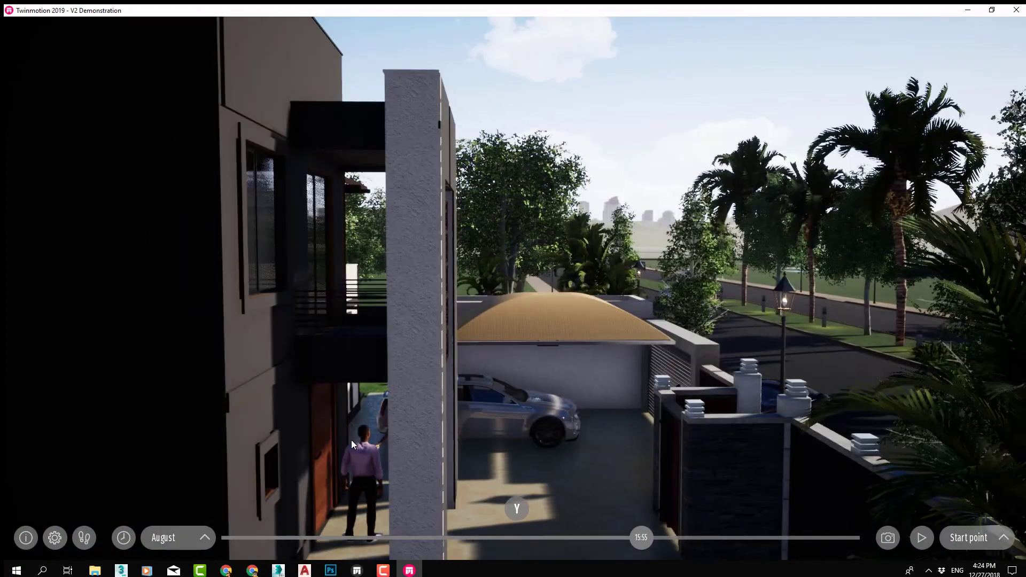
{"action": "key", "text": "s"}
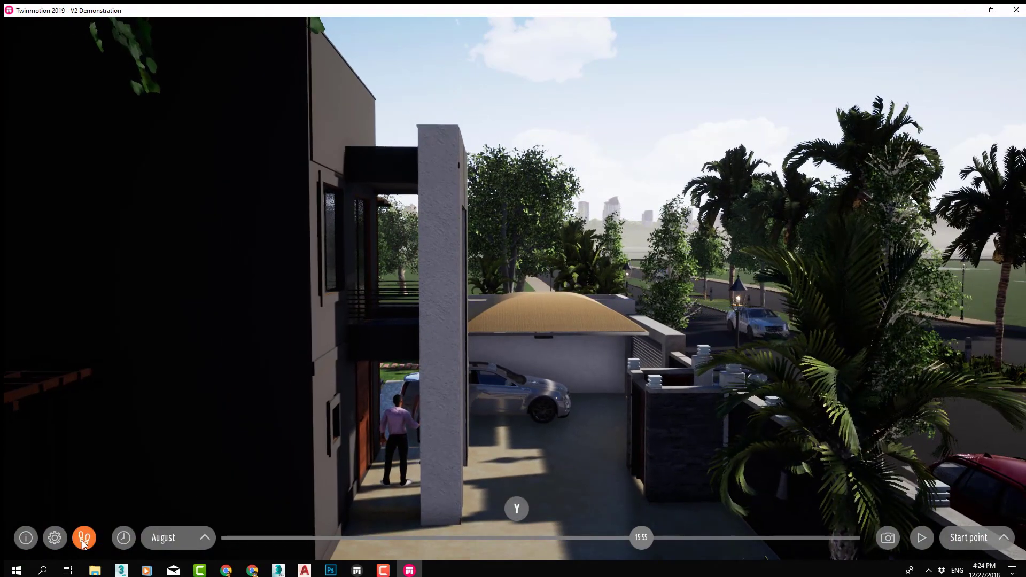
- Switch to walking mode and walk along the driveway toward the silver car under the carport
{"action": "key", "text": "q"}
{"action": "key", "text": "w"}
{"action": "key", "text": "w"}
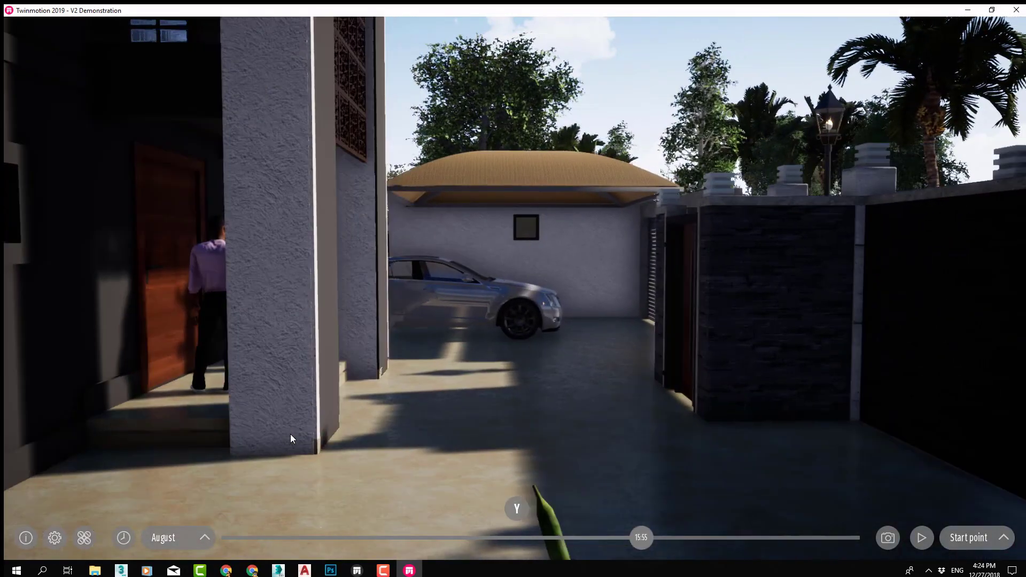
{"action": "key", "text": "w"}
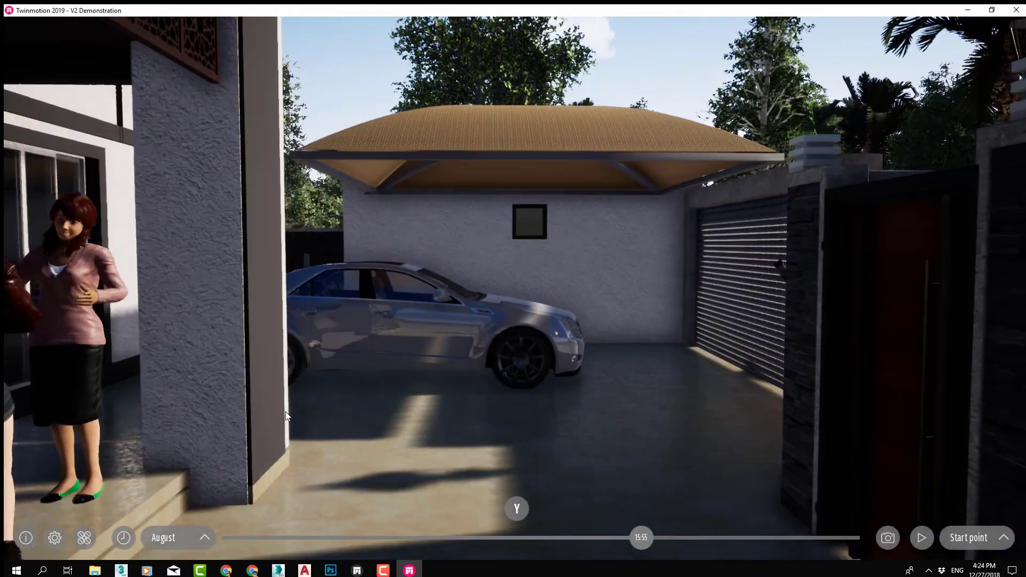
{"action": "key", "text": "w"}
- Walk into the back garden and view the swimming pool, the draped daybed and the wooden pergola
{"action": "right_click_drag", "start_coordinate": [313, 382], "coordinate": [96, 382]}
{"action": "key", "text": "d"}
{"action": "key", "text": "d"}
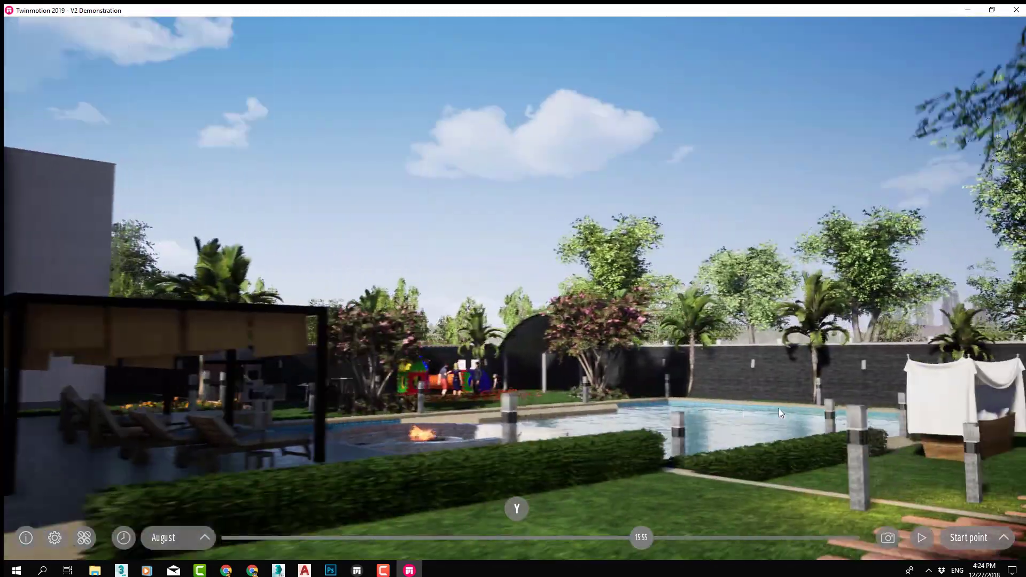
{"action": "right_click_drag", "start_coordinate": [784, 403], "coordinate": [1005, 402]}
{"action": "key", "text": "w"}
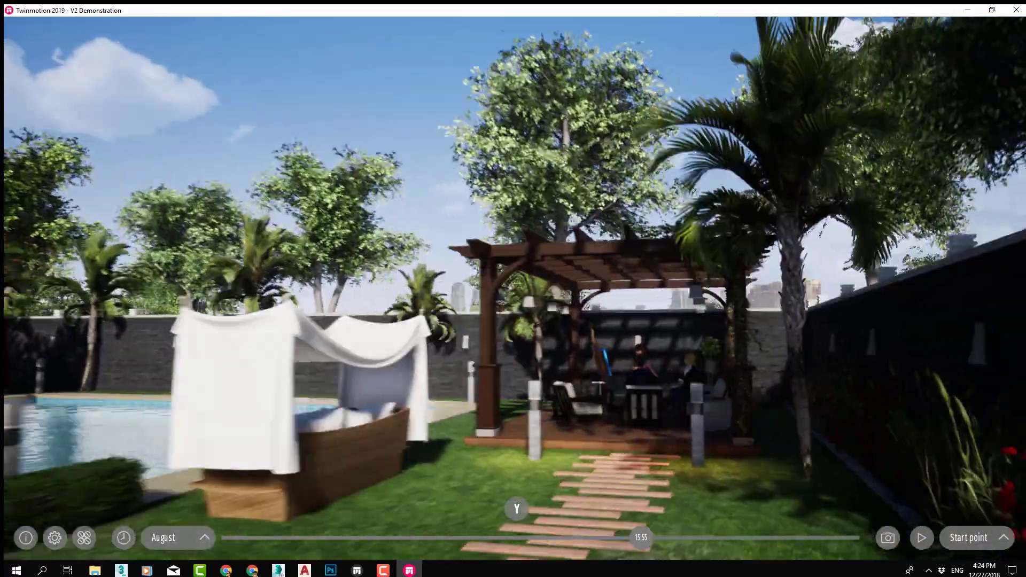
{"action": "key", "text": "w"}
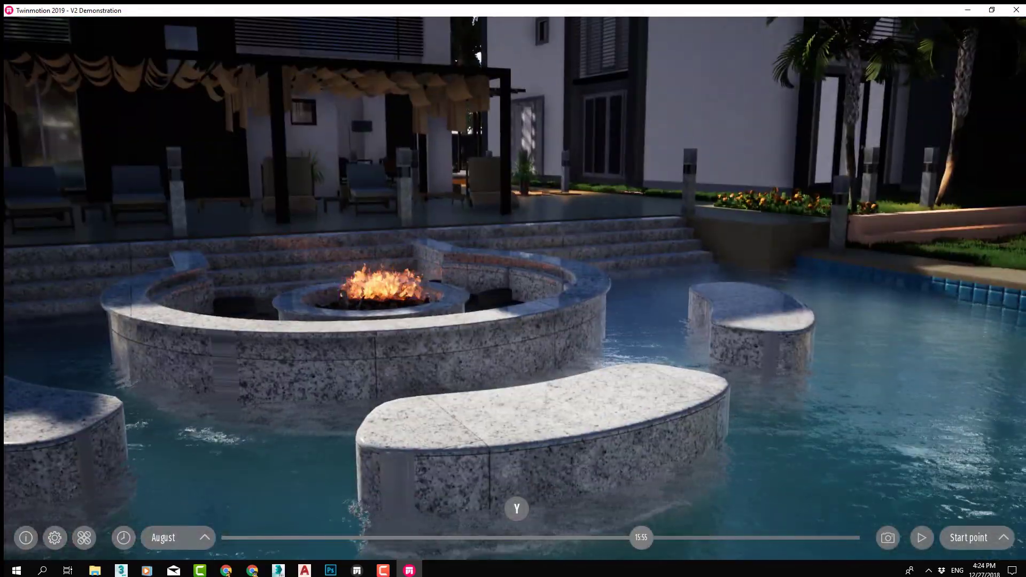
- Walk past the pool's fire pit to the children's play area, and return to view the villa across the pool
{"action": "key", "text": "w"}
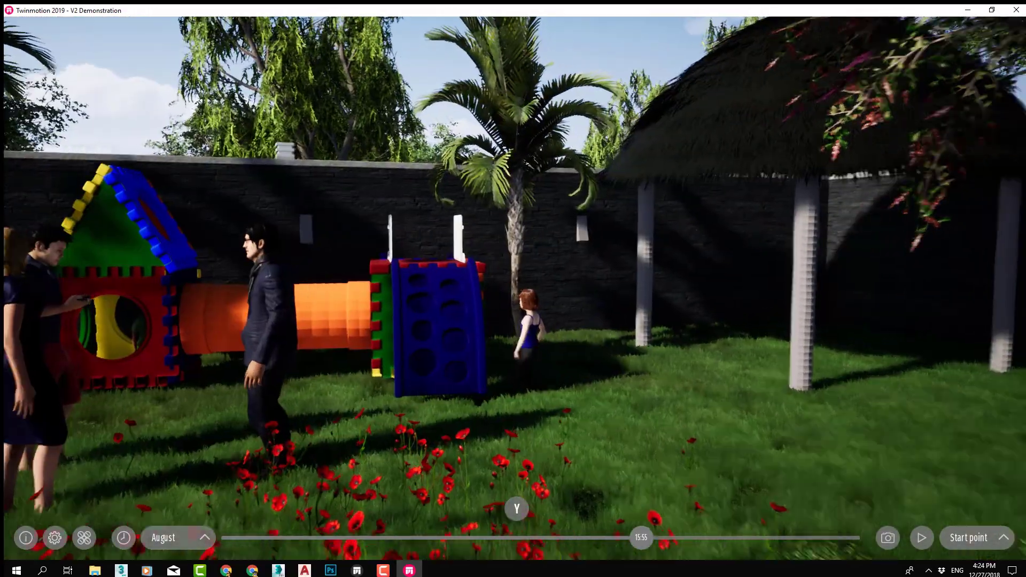
{"action": "key", "text": "d"}
{"action": "key", "text": "w"}
{"action": "right_click_drag", "start_coordinate": [802, 449], "coordinate": [368, 397]}
{"action": "key", "text": "w"}
{"action": "key", "text": "Left"}
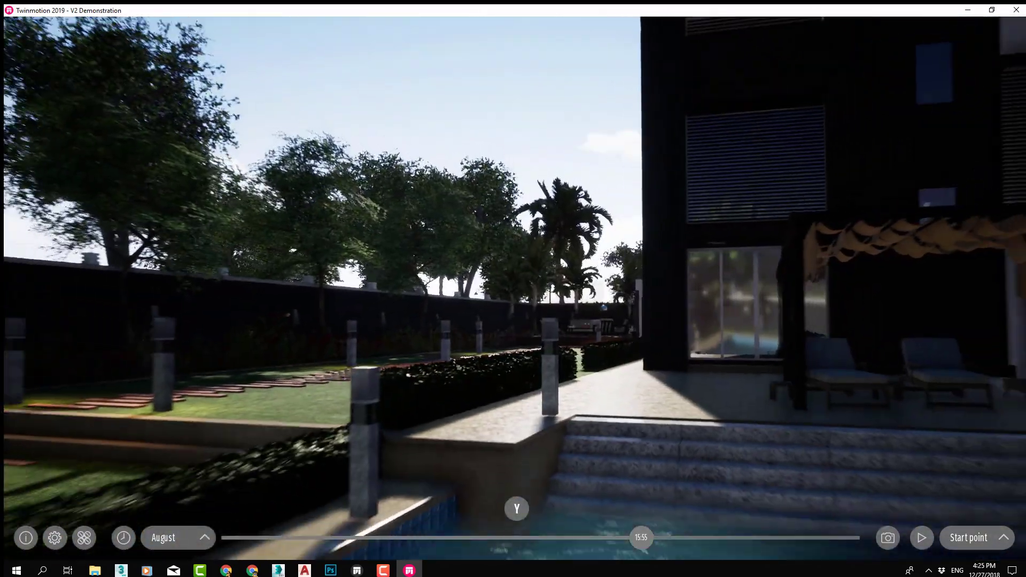
{"action": "key", "text": "Down"}
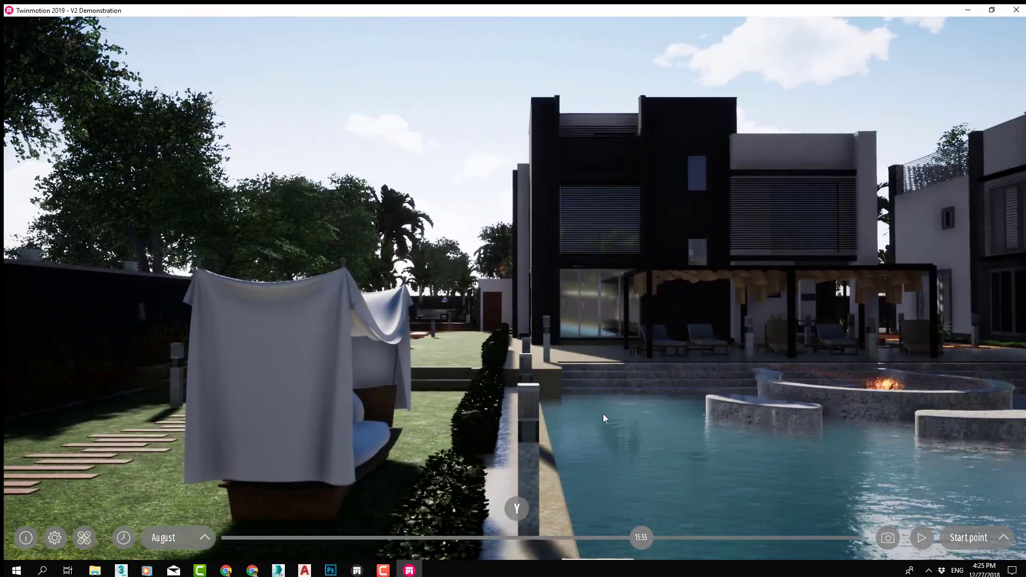
- Switch to flying mode and rise above the garden pergola to view the whole pool and the villa's rear
{"action": "left_click", "coordinate": [90, 538]}
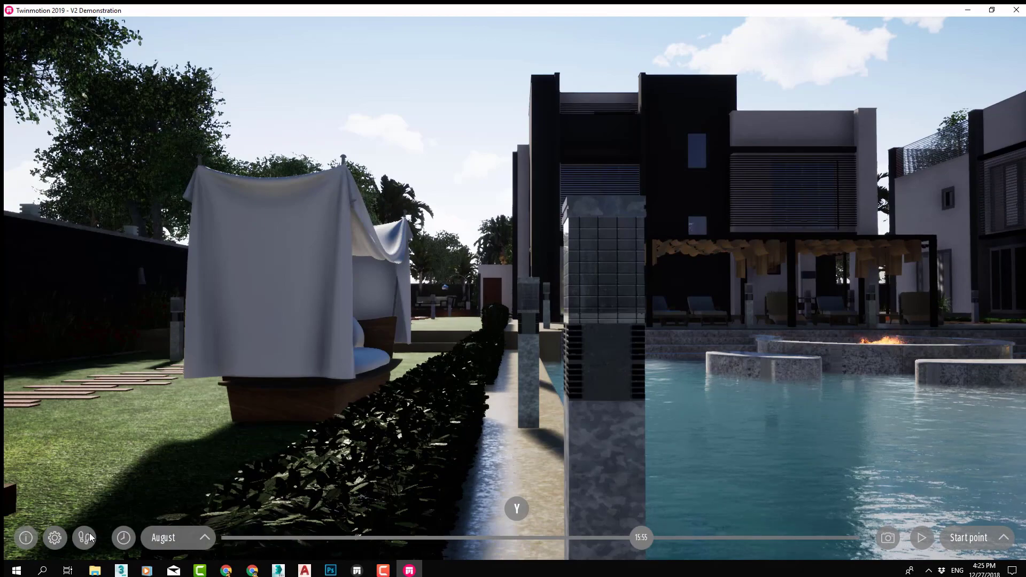
{"action": "key", "text": "Page_Up"}
{"action": "left_click_drag", "start_coordinate": [593, 498], "coordinate": [641, 497]}
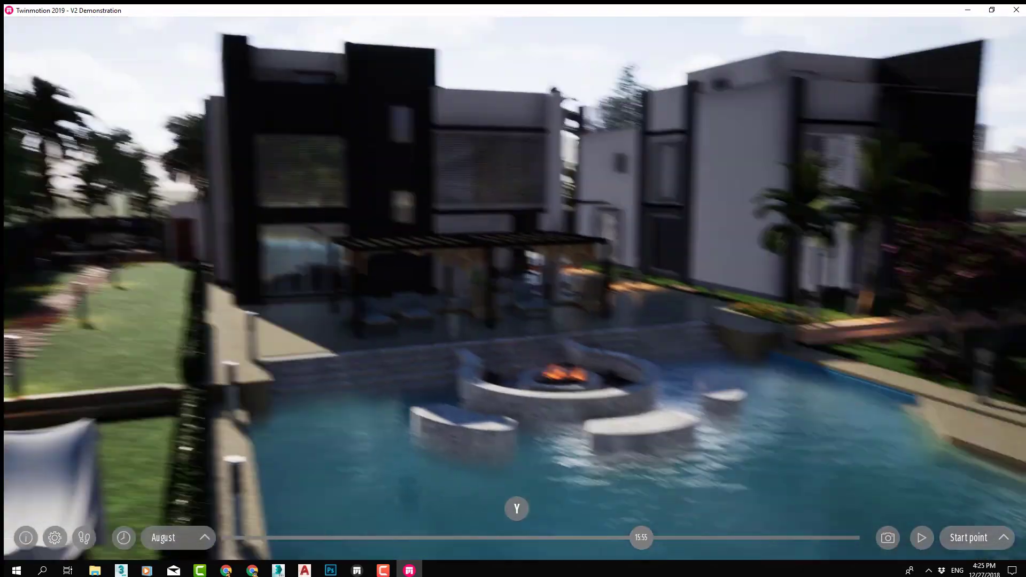
{"action": "scroll", "coordinate": [641, 405], "scroll_direction": "down", "scroll_amount": 5}
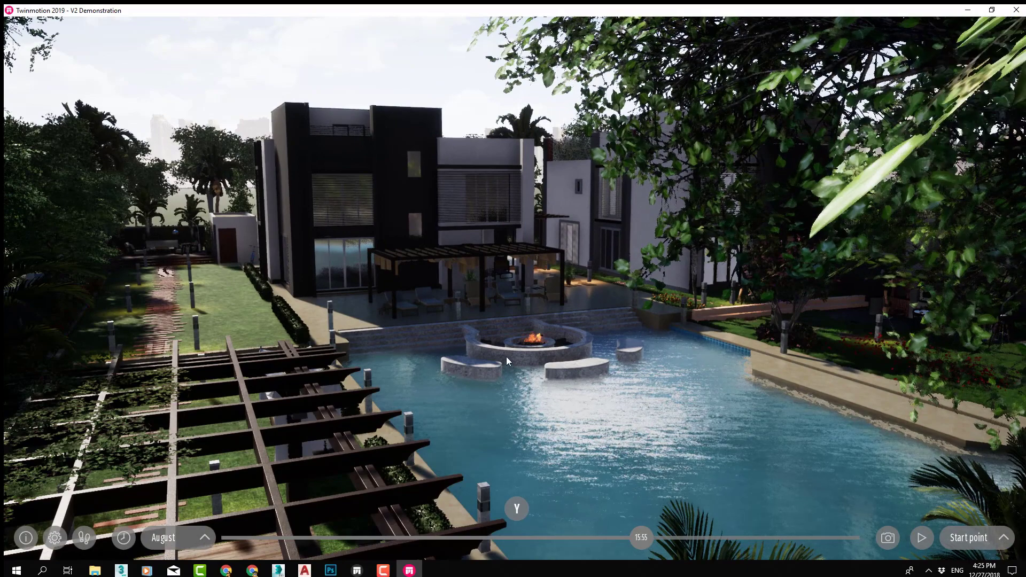
{"action": "middle_click_drag", "start_coordinate": [506, 357], "coordinate": [688, 352]}
{"action": "key", "text": "d"}
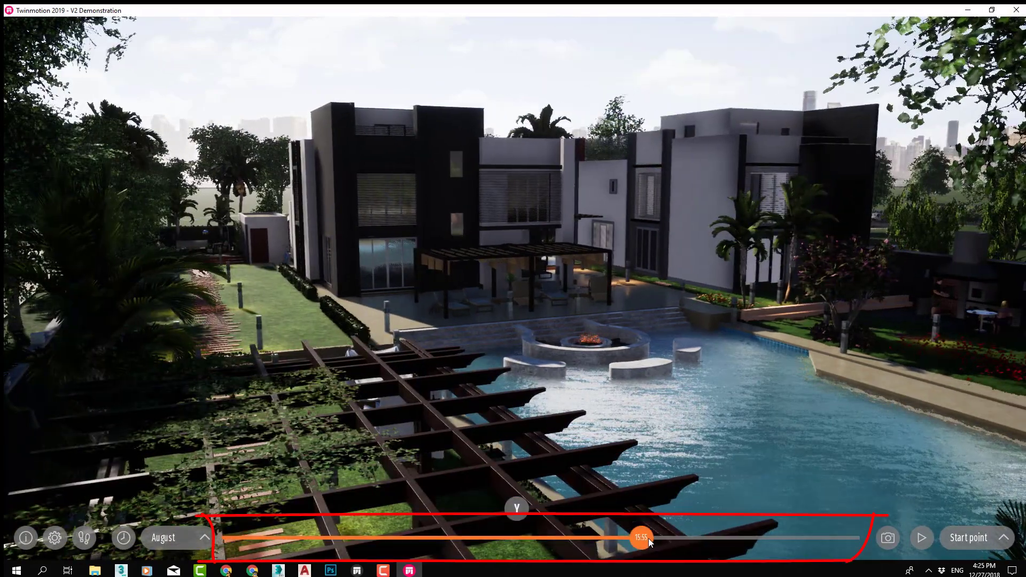
- Set the time of day to 00:00 and fly around the villa to view its side entrance at night
{"action": "left_click_drag", "start_coordinate": [641, 538], "coordinate": [234, 556]}
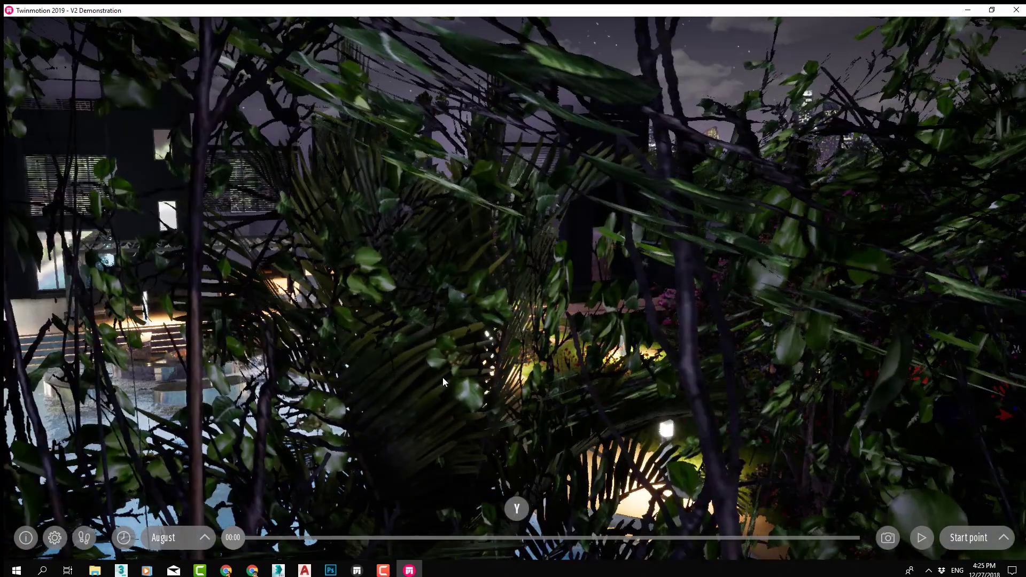
{"action": "key", "text": "a"}
{"action": "right_click_drag", "start_coordinate": [317, 343], "coordinate": [289, 294]}
{"action": "key", "text": "w"}
{"action": "key", "text": "a"}
{"action": "key", "text": "w"}
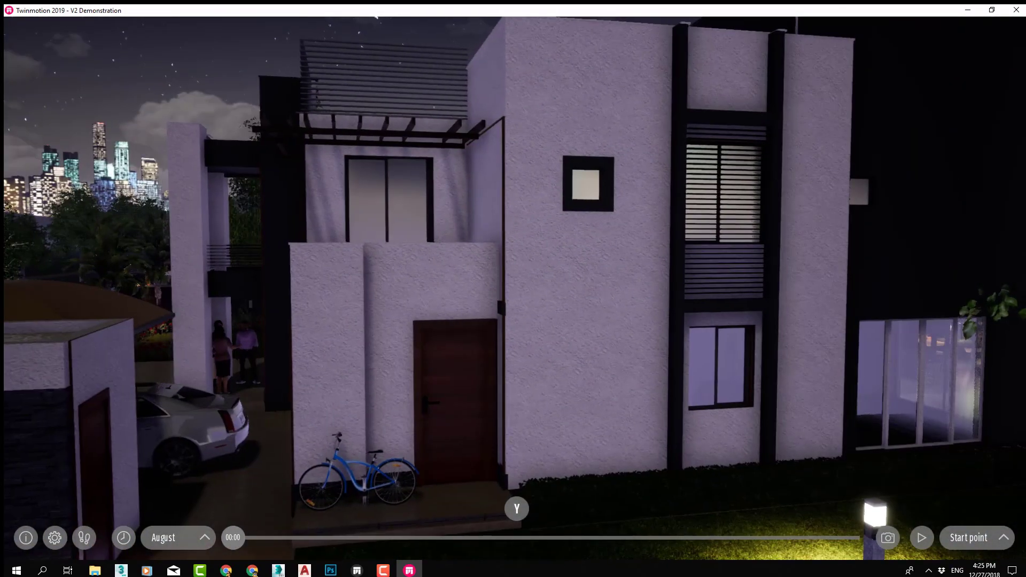
- Fly above the lamp-lit street toward the city skyline, and turn back to view the villa's front facade at night
{"action": "key", "text": "e"}
{"action": "key", "text": "a"}
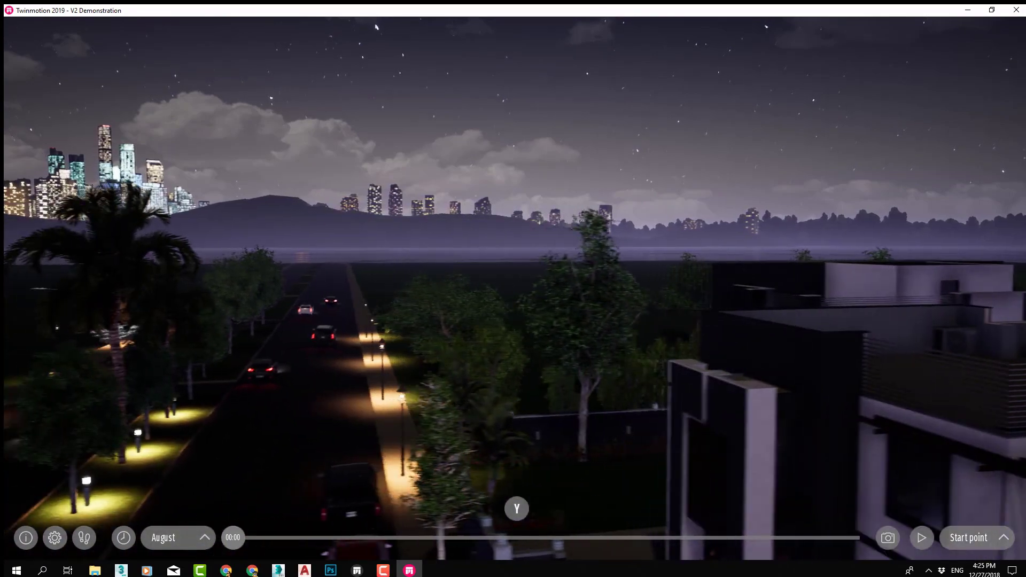
{"action": "right_click_drag", "start_coordinate": [513, 289], "coordinate": [786, 336]}
{"action": "key", "text": "s"}
{"action": "key", "text": "a"}
{"action": "right_click_drag", "start_coordinate": [513, 289], "coordinate": [818, 313]}
{"action": "right_click_drag", "start_coordinate": [514, 289], "coordinate": [409, 431]}
{"action": "right_click_drag", "start_coordinate": [547, 414], "coordinate": [789, 222]}
{"action": "key", "text": "w"}
{"action": "key", "text": "a"}
{"action": "key", "text": "w"}
{"action": "key", "text": "d"}
{"action": "key", "text": "s"}
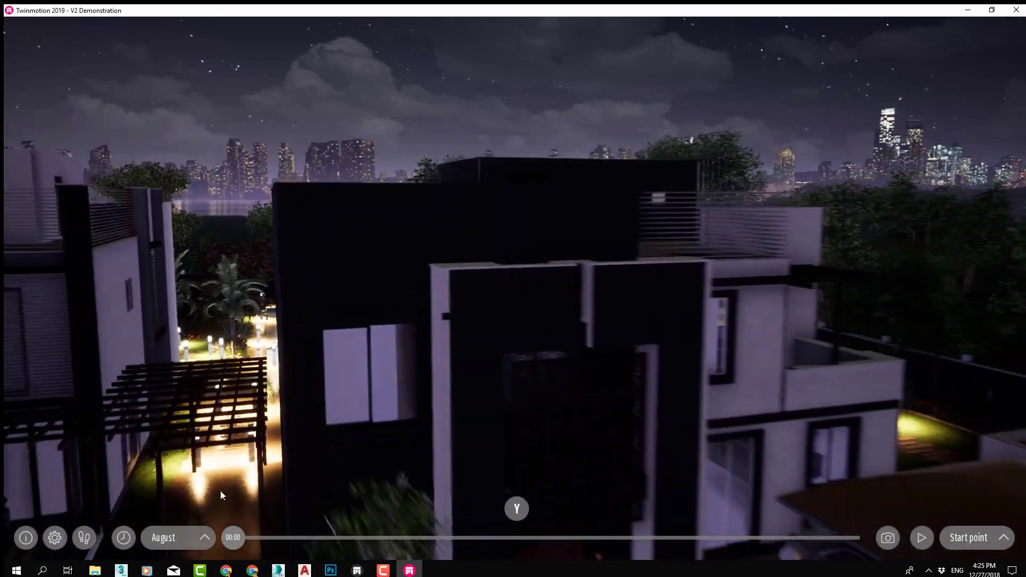
- Set the time of day to 13:27 and fly to the back garden to overlook the pool and fire pit
{"action": "left_click_drag", "start_coordinate": [233, 537], "coordinate": [579, 537]}
{"action": "key", "text": "d"}
{"action": "key", "text": "w"}
{"action": "key", "text": "w"}
{"action": "right_click_drag", "start_coordinate": [292, 358], "coordinate": [96, 358]}
{"action": "key", "text": "d"}
{"action": "right_click_drag", "start_coordinate": [729, 531], "coordinate": [933, 530]}
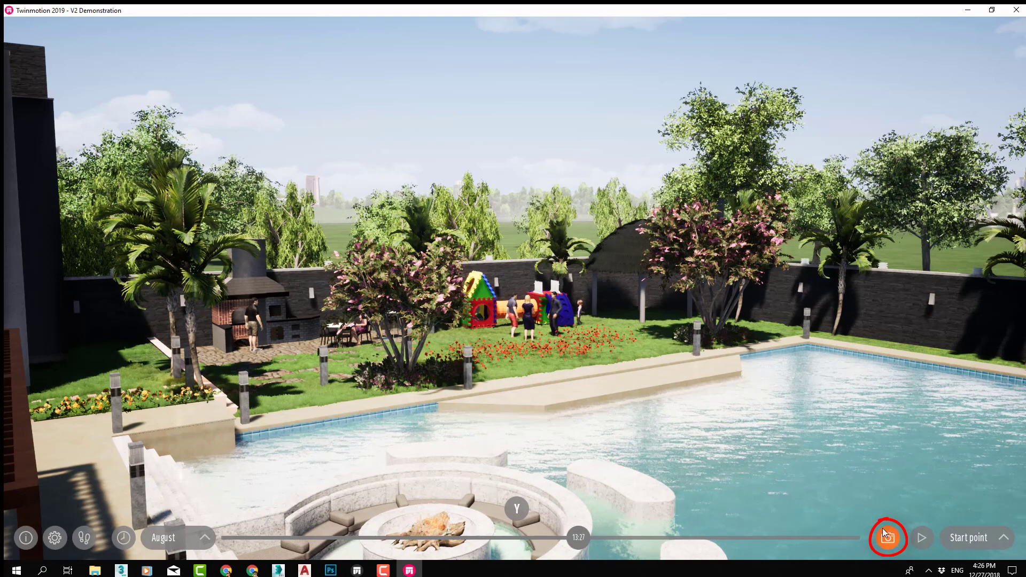
- Frame the sun loungers under the poolside canopy and capture a screenshot of the view
{"action": "key", "text": "d"}
{"action": "right_click_drag", "start_coordinate": [893, 537], "coordinate": [695, 537]}
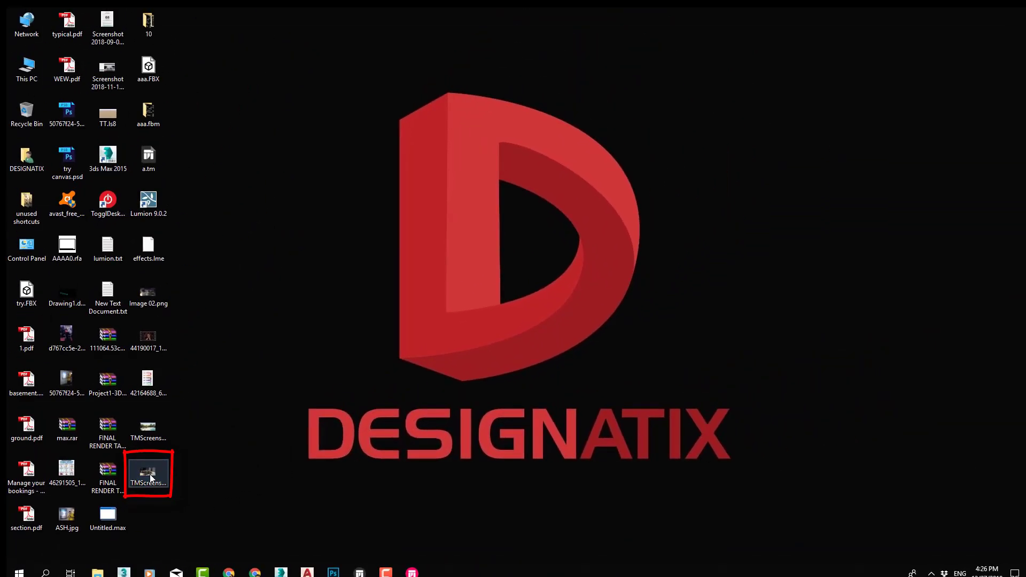
- Open the latest TMScreenshot image from the desktop, examine it, close it, and return to the Twinmotion presentation
{"action": "double_click", "coordinate": [281, 374]}
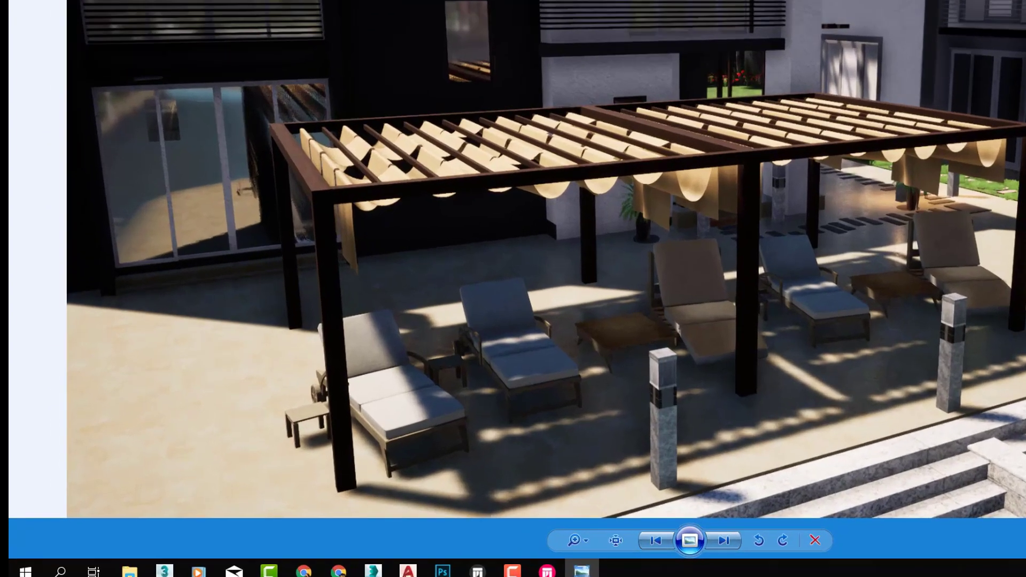
{"action": "left_click", "coordinate": [1019, 13]}
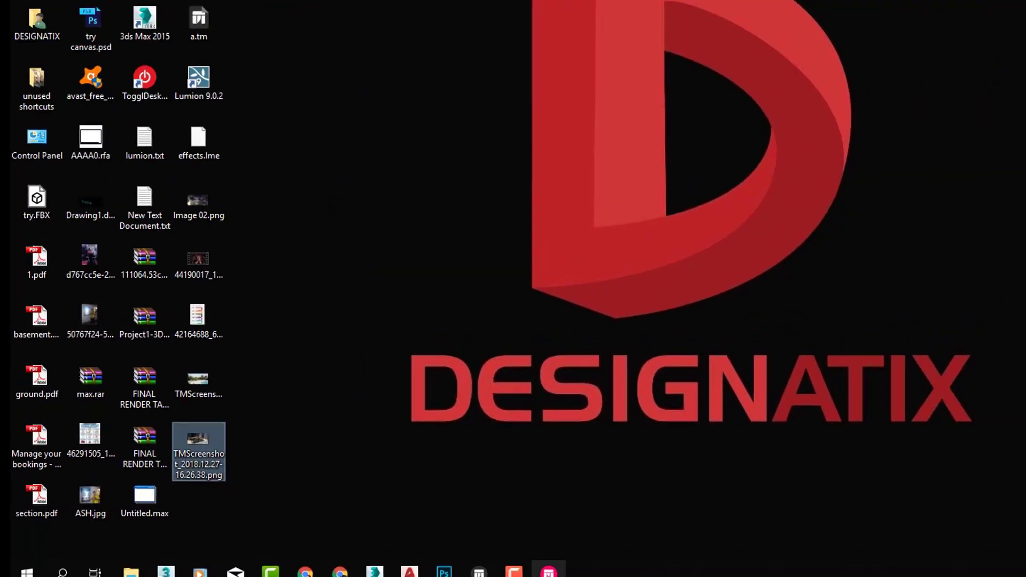
{"action": "left_click", "coordinate": [915, 568]}
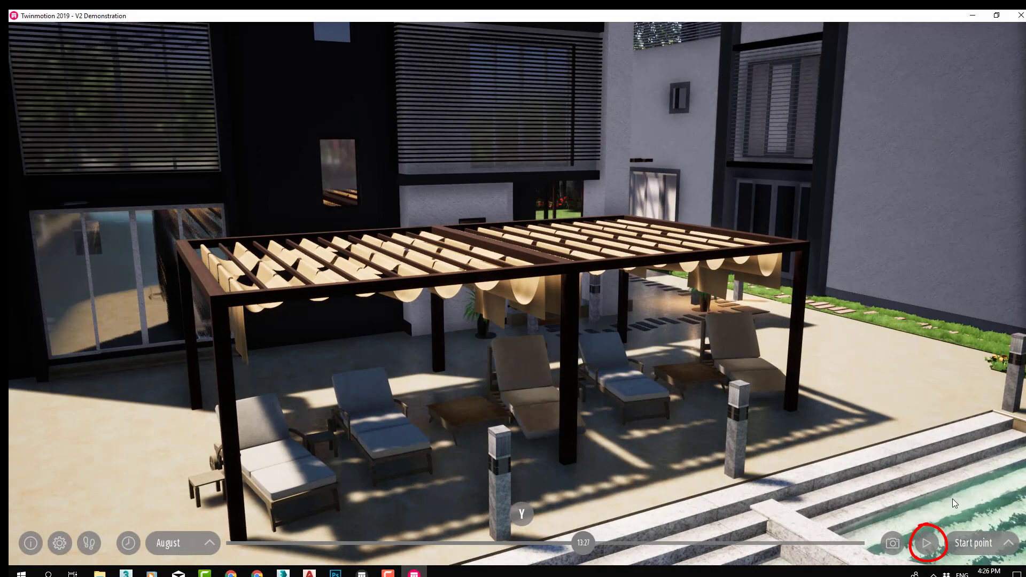
- Play the presentation's saved views beginning at the Start point, and toggle playback again
{"action": "left_click", "coordinate": [926, 545]}
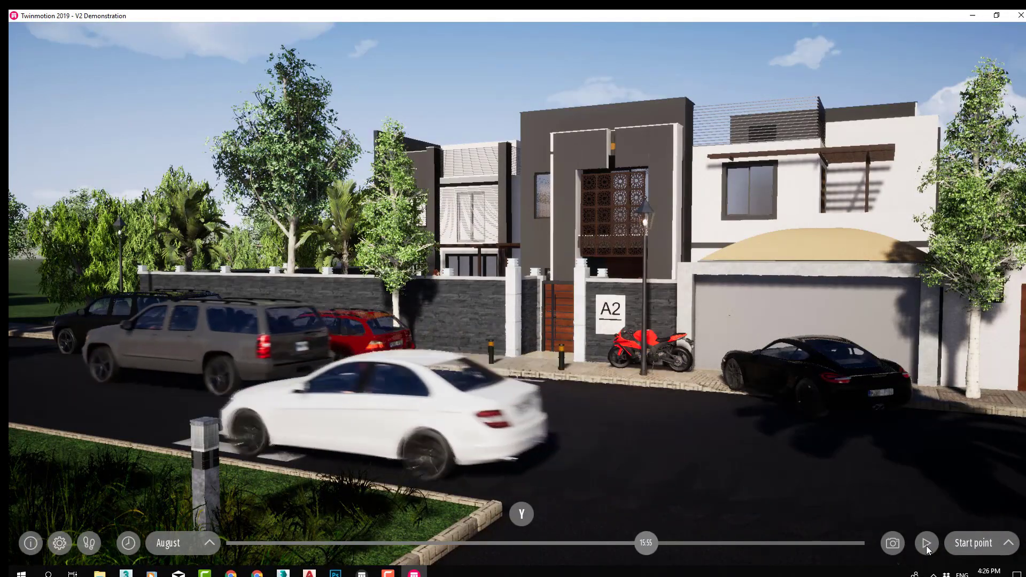
{"action": "left_click", "coordinate": [986, 548]}
{"action": "left_click", "coordinate": [925, 545]}
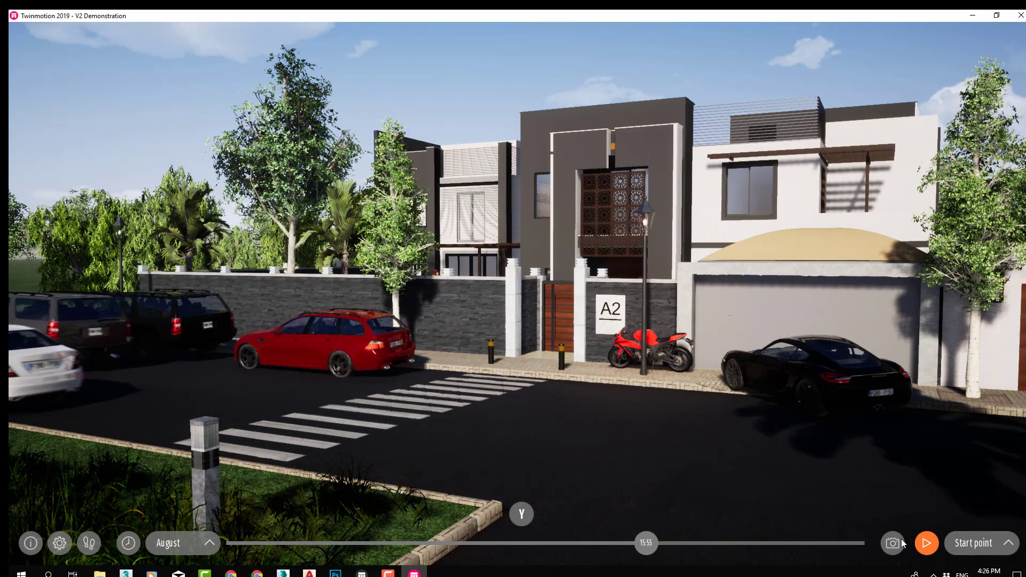
- Open the list of saved viewpoints and jump to Image 01
{"action": "left_click", "coordinate": [981, 545]}
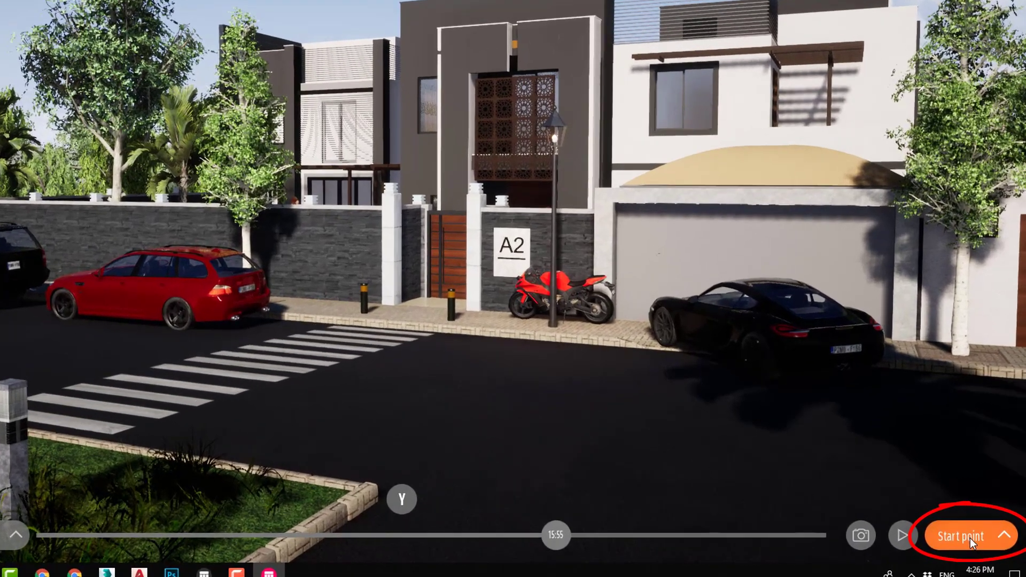
{"action": "left_click", "coordinate": [981, 545]}
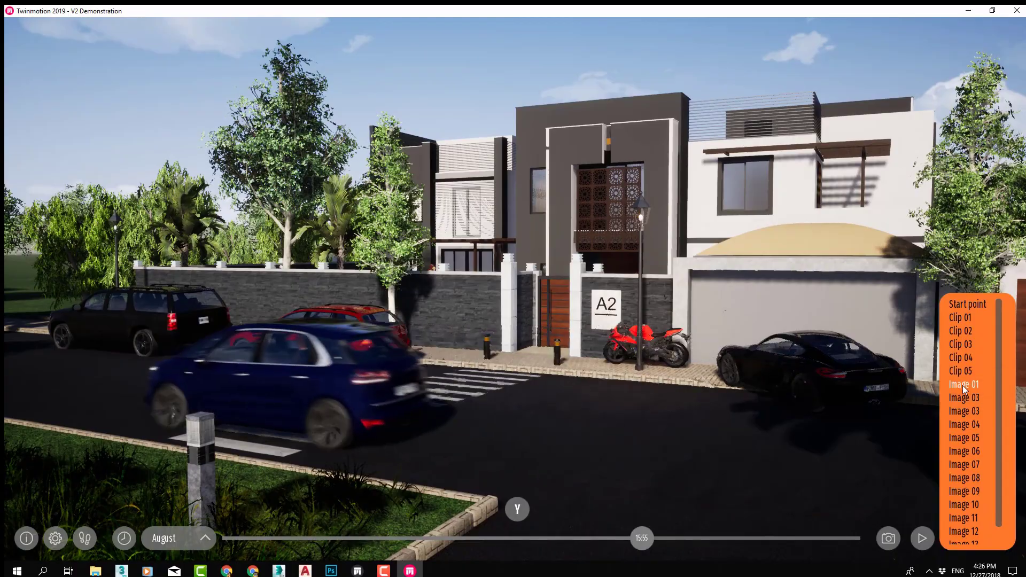
{"action": "left_click", "coordinate": [963, 385]}
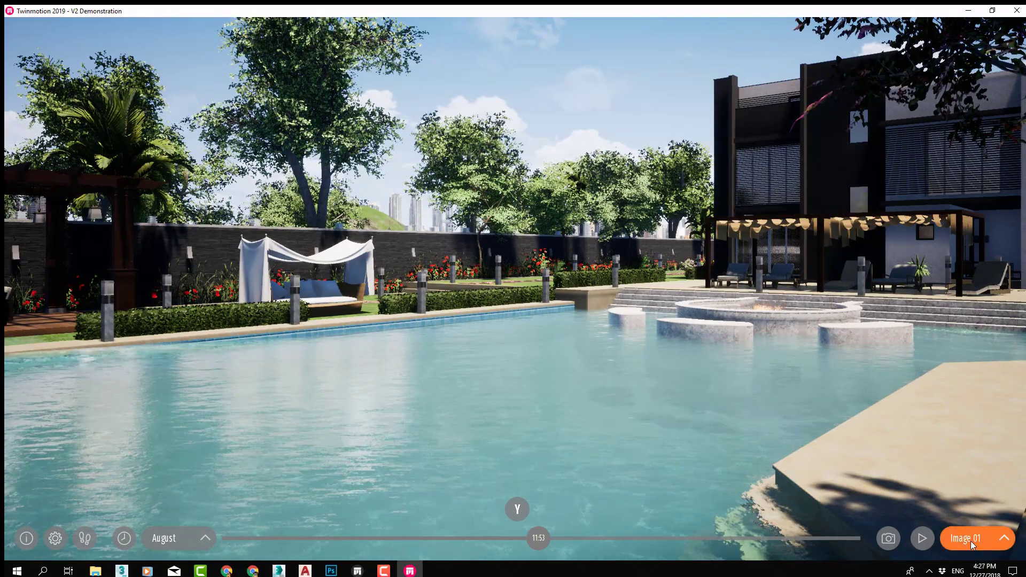
- Jump to each of the two saved viewpoints named Image 03, one after the other
{"action": "left_click", "coordinate": [973, 540]}
{"action": "left_click", "coordinate": [974, 397]}
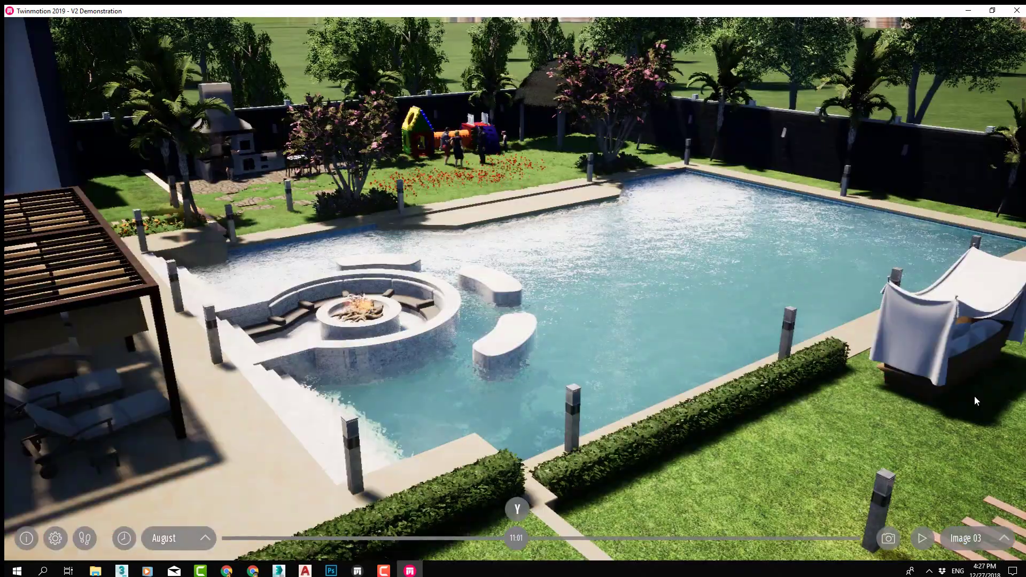
{"action": "left_click", "coordinate": [973, 539]}
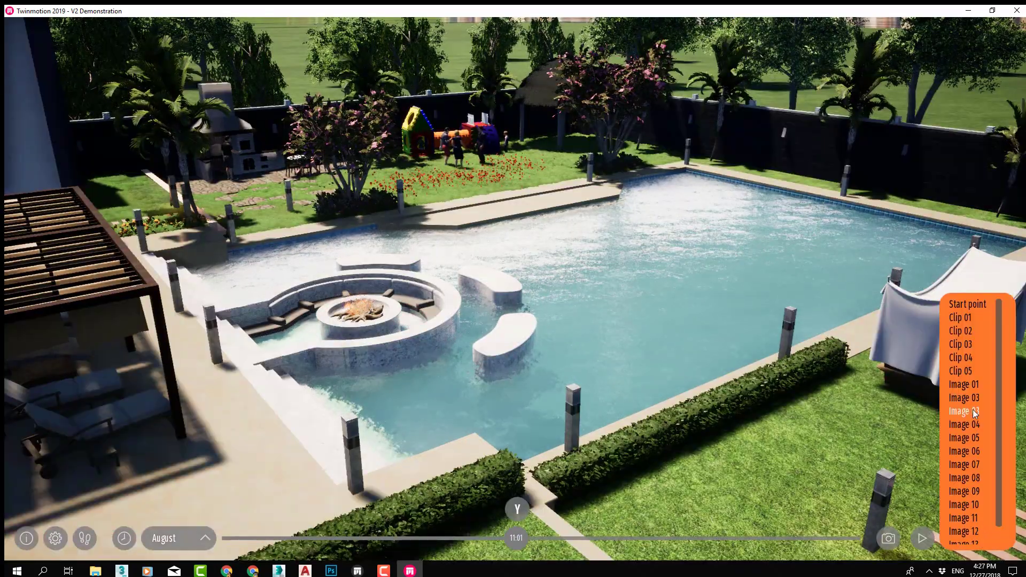
{"action": "left_click", "coordinate": [973, 411]}
- Jump to the saved viewpoint Image 05, followed by the night view Image 07
{"action": "left_click", "coordinate": [989, 539]}
{"action": "left_click", "coordinate": [976, 438]}
{"action": "left_click", "coordinate": [983, 537]}
{"action": "left_click", "coordinate": [976, 464]}
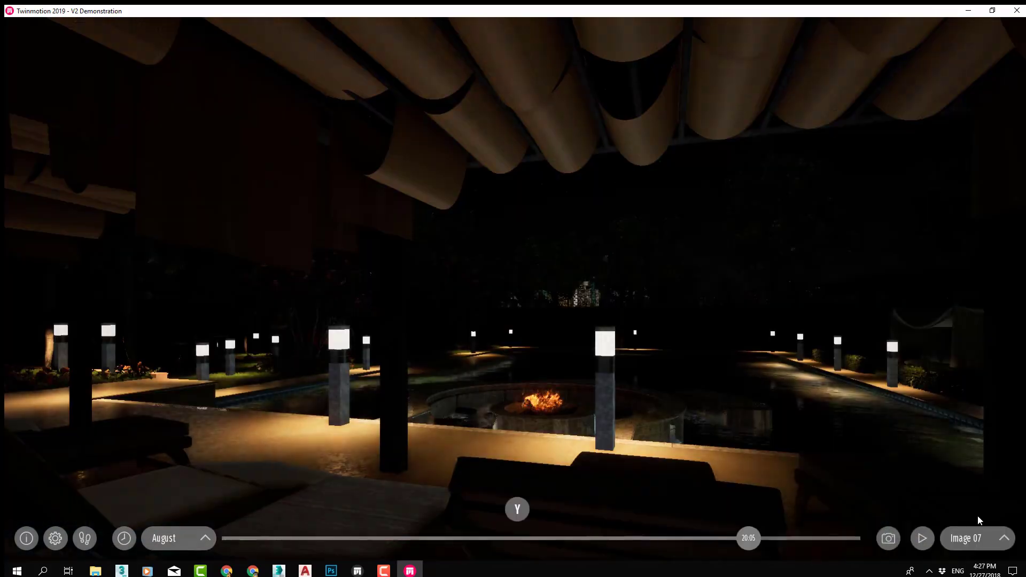
{"action": "left_click", "coordinate": [980, 543]}
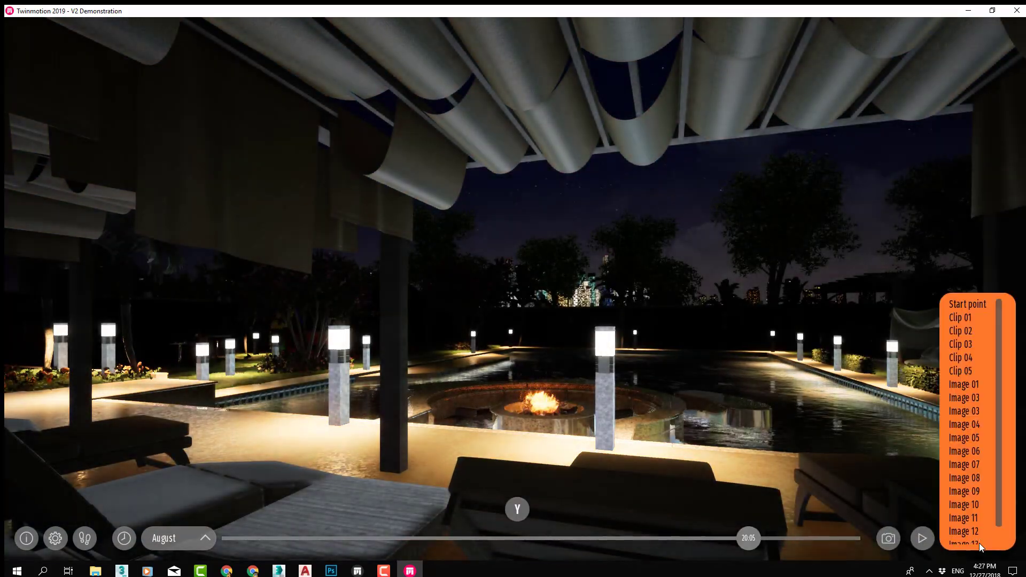
{"action": "left_click", "coordinate": [975, 469]}
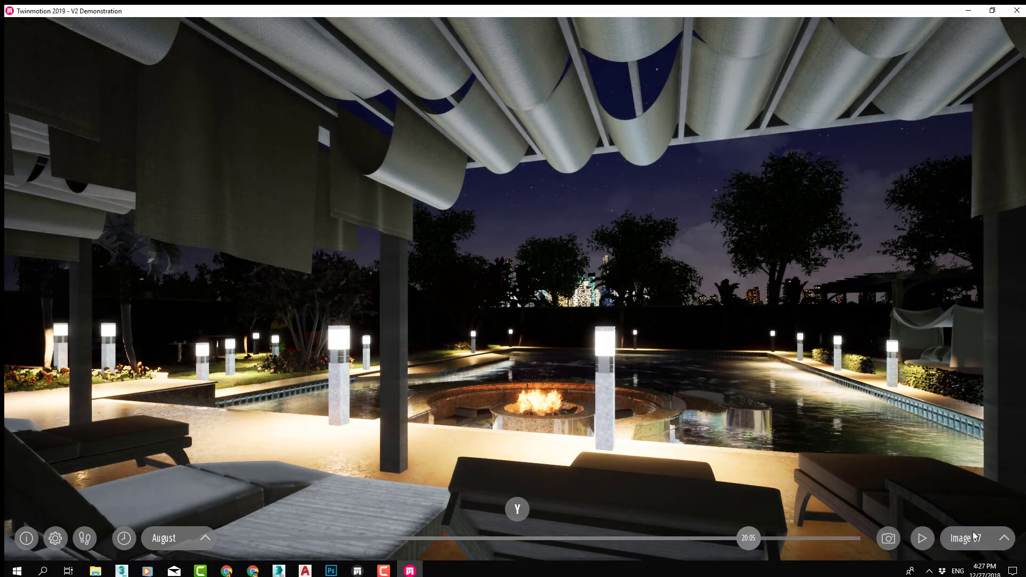
- Jump to the saved viewpoint Image 13, followed by Panorama 03
{"action": "left_click", "coordinate": [974, 541]}
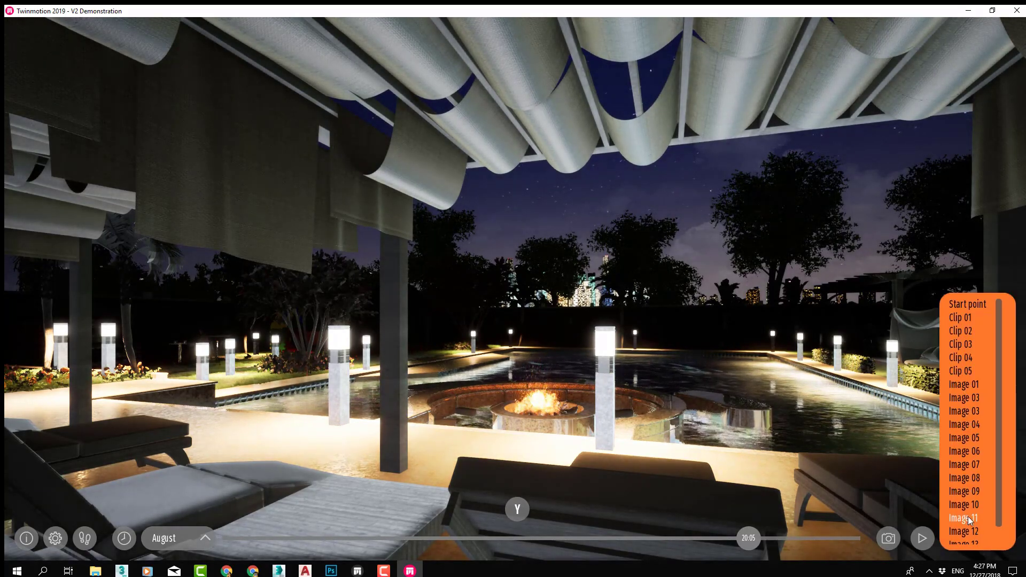
{"action": "scroll", "coordinate": [968, 516], "scroll_direction": "down", "scroll_amount": 2}
{"action": "left_click", "coordinate": [968, 521]}
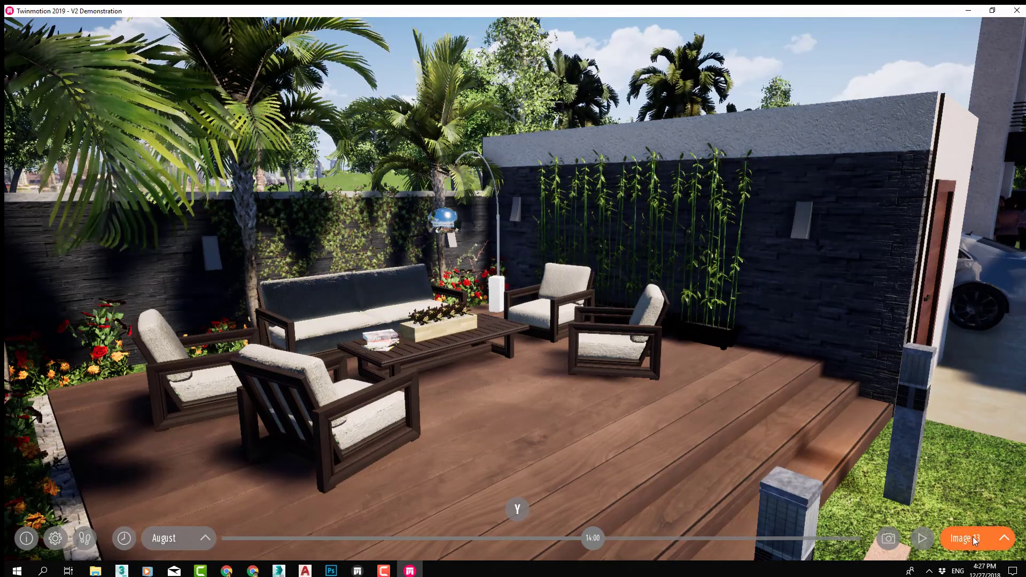
{"action": "left_click", "coordinate": [974, 537]}
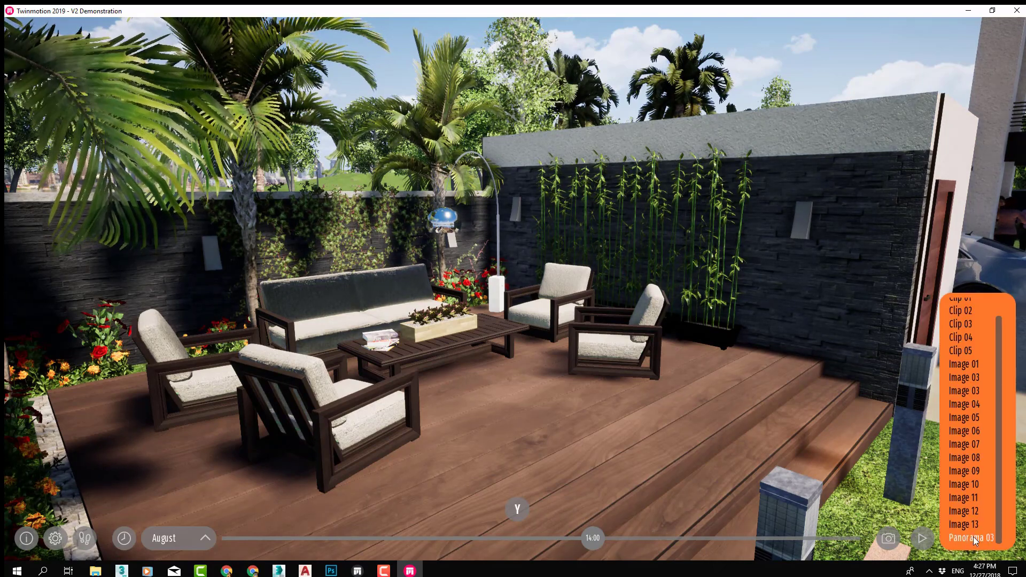
{"action": "left_click", "coordinate": [973, 537]}
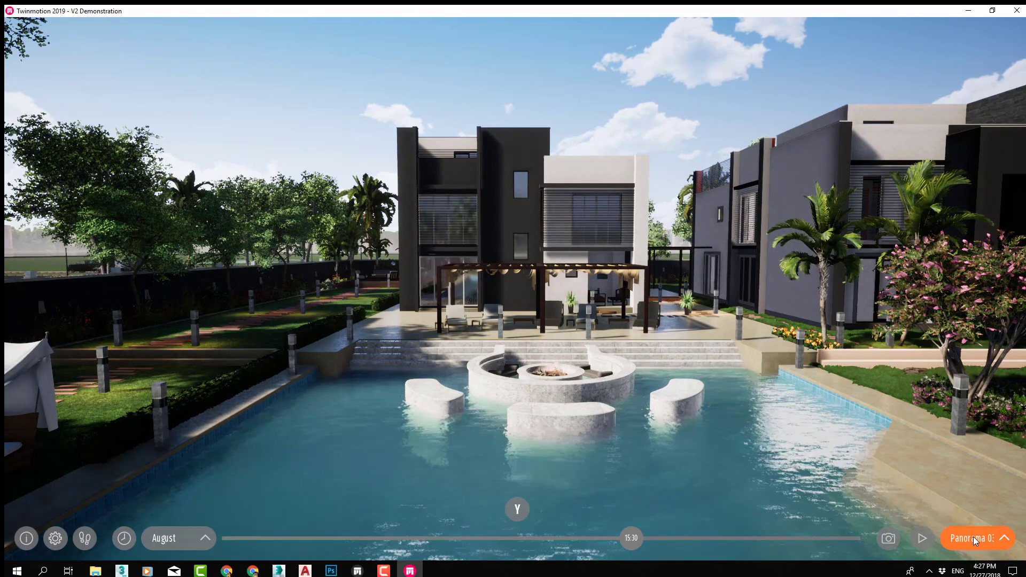
- Load Clip 01 from the saved viewpoints, play it, and pause it partway through
{"action": "left_click", "coordinate": [974, 536]}
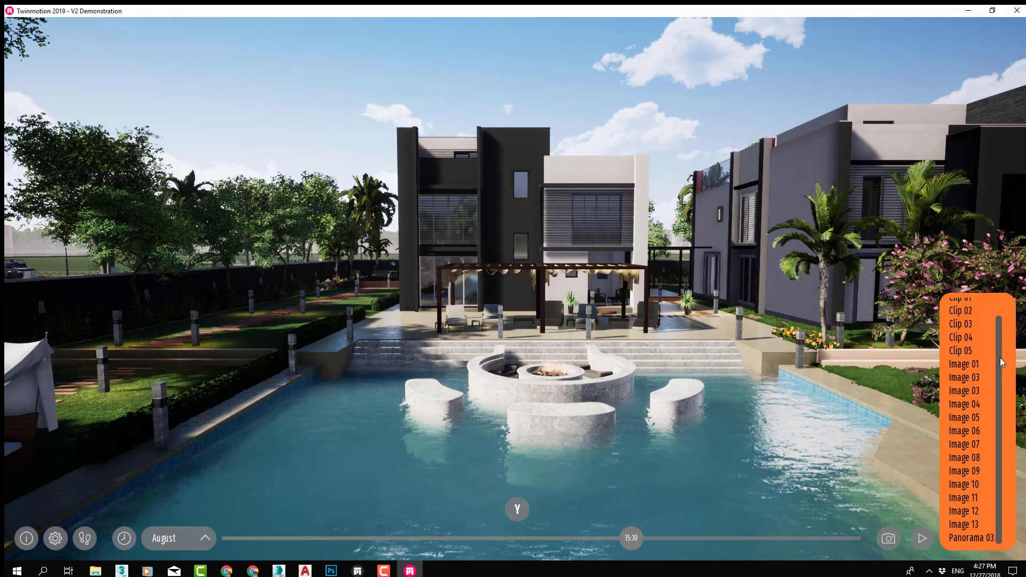
{"action": "left_click_drag", "start_coordinate": [1001, 346], "coordinate": [1004, 325]}
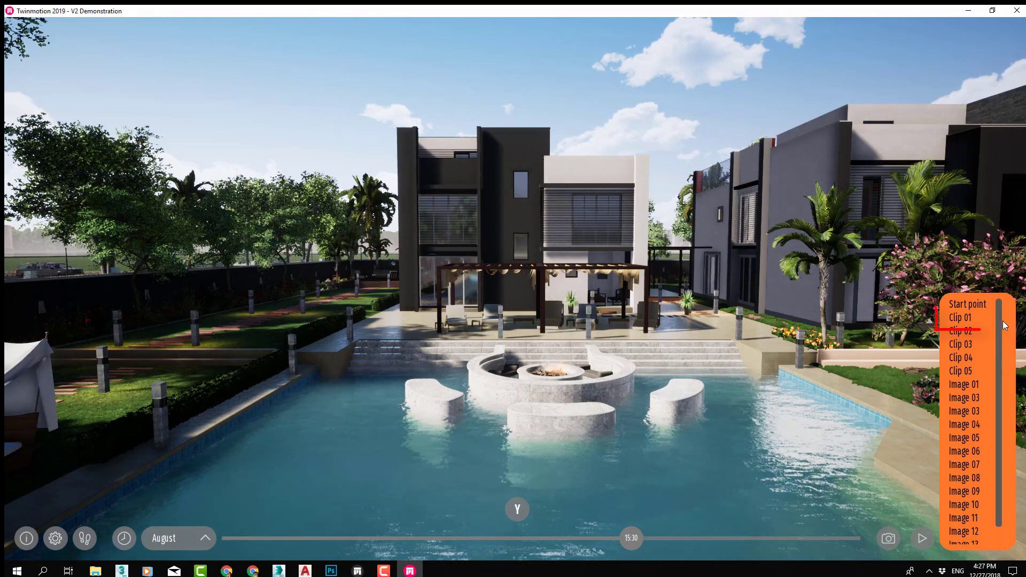
{"action": "left_click", "coordinate": [960, 319]}
{"action": "left_click", "coordinate": [924, 538]}
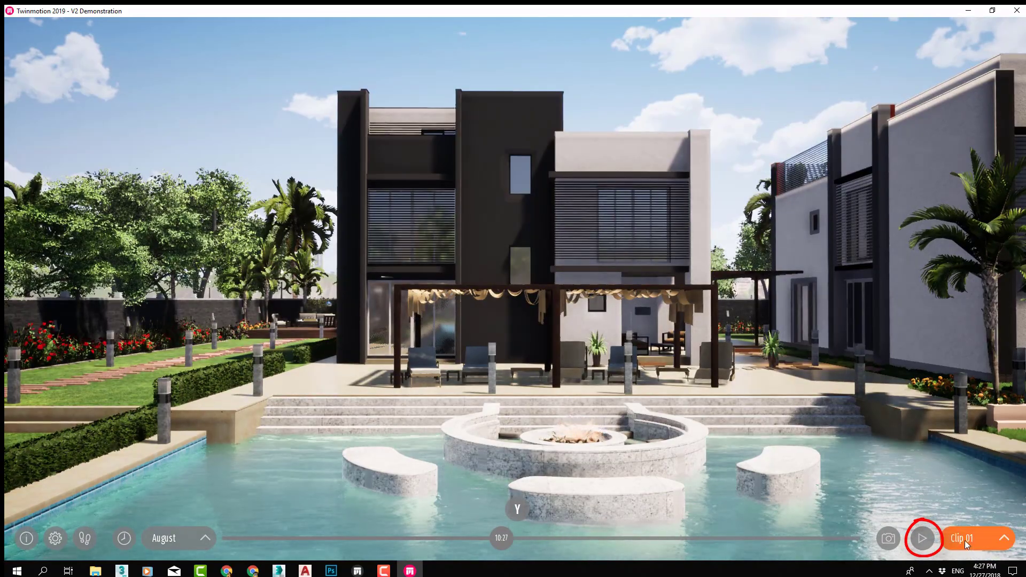
{"action": "left_click", "coordinate": [924, 539]}
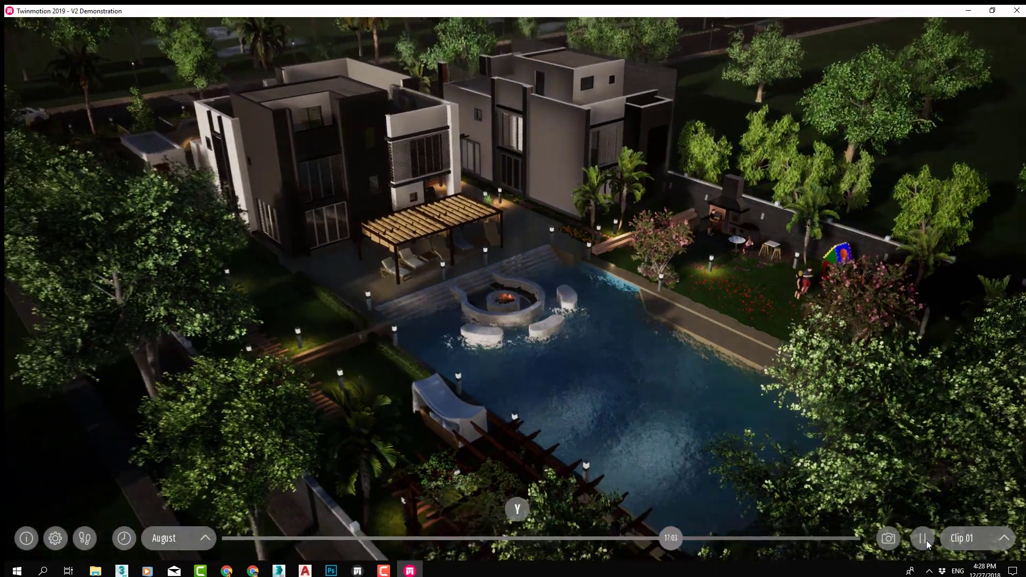
{"action": "left_click", "coordinate": [927, 542]}
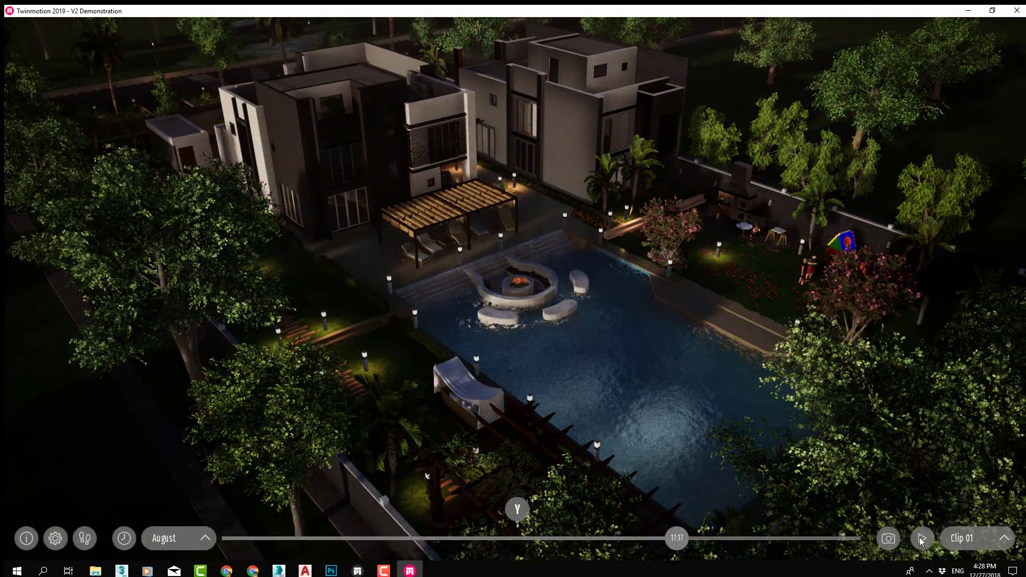
- Load and play Clip 02, and switch to Clip 03 and play it
{"action": "left_click", "coordinate": [968, 539]}
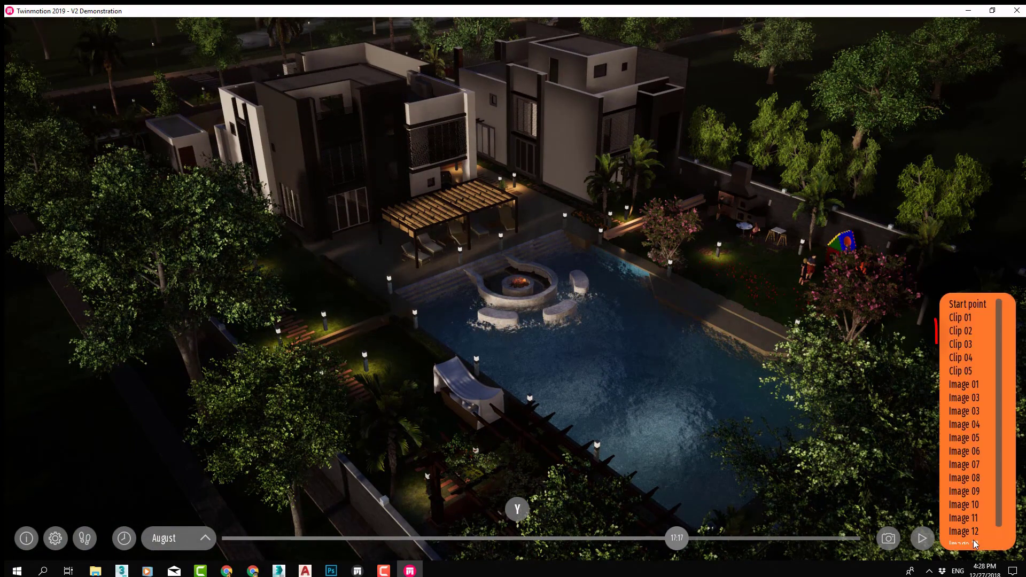
{"action": "left_click", "coordinate": [960, 330]}
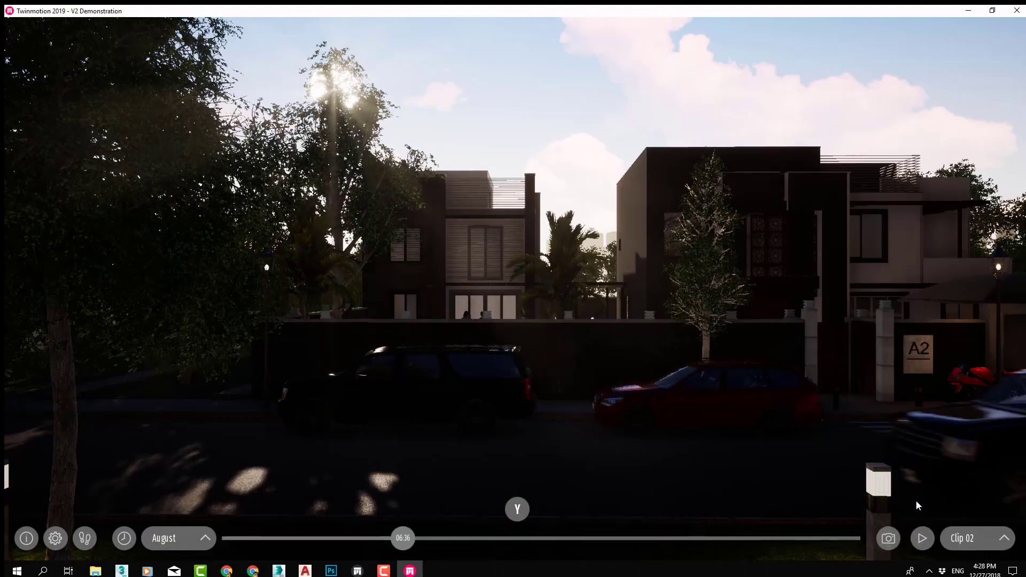
{"action": "left_click", "coordinate": [920, 538]}
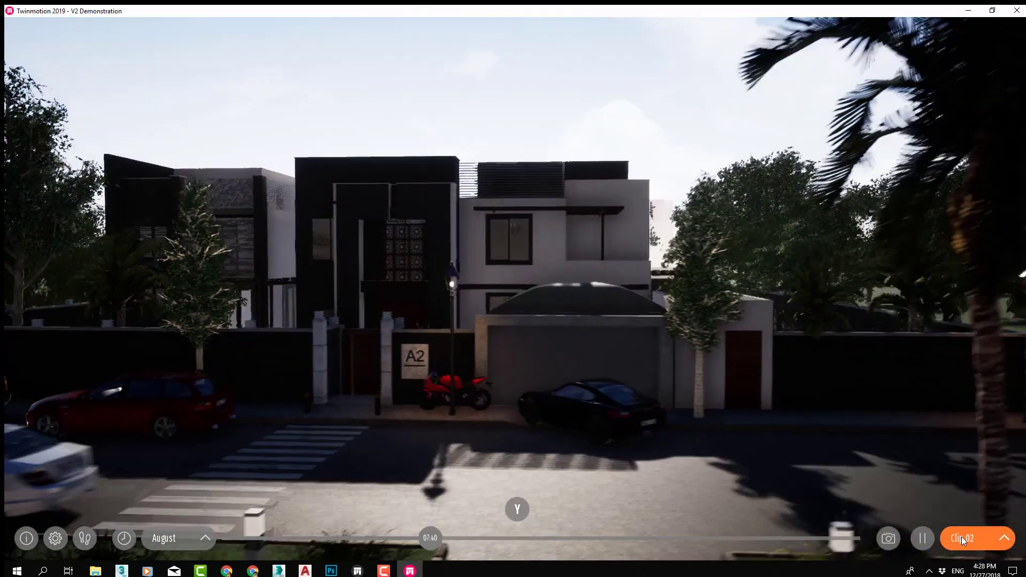
{"action": "left_click", "coordinate": [961, 536]}
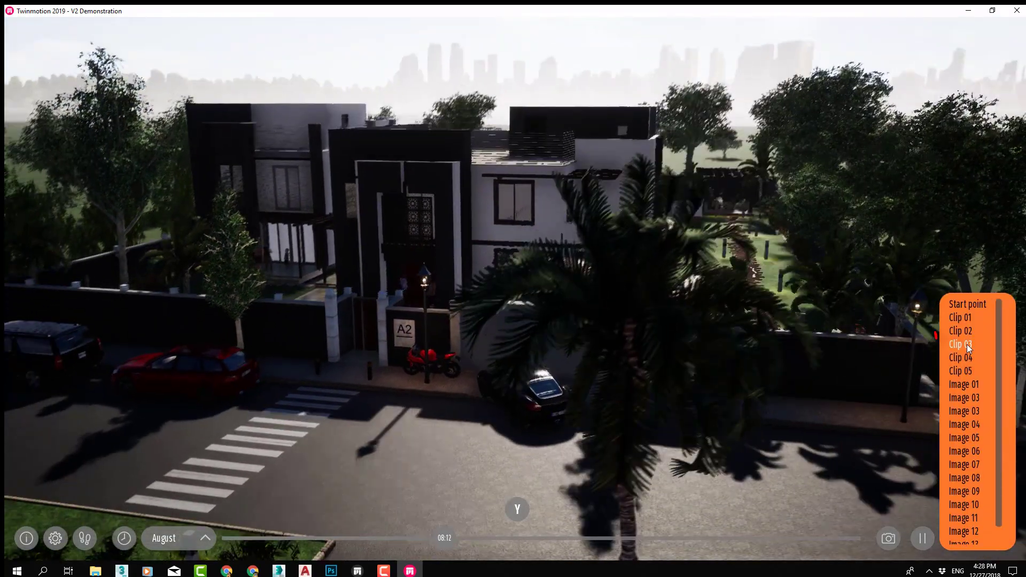
{"action": "left_click", "coordinate": [962, 344]}
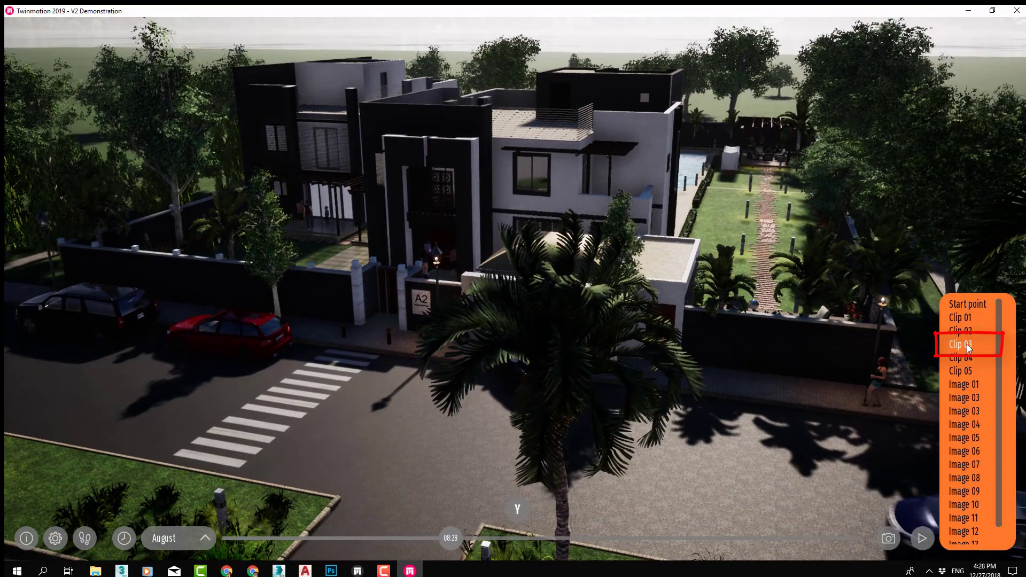
{"action": "left_click", "coordinate": [967, 344]}
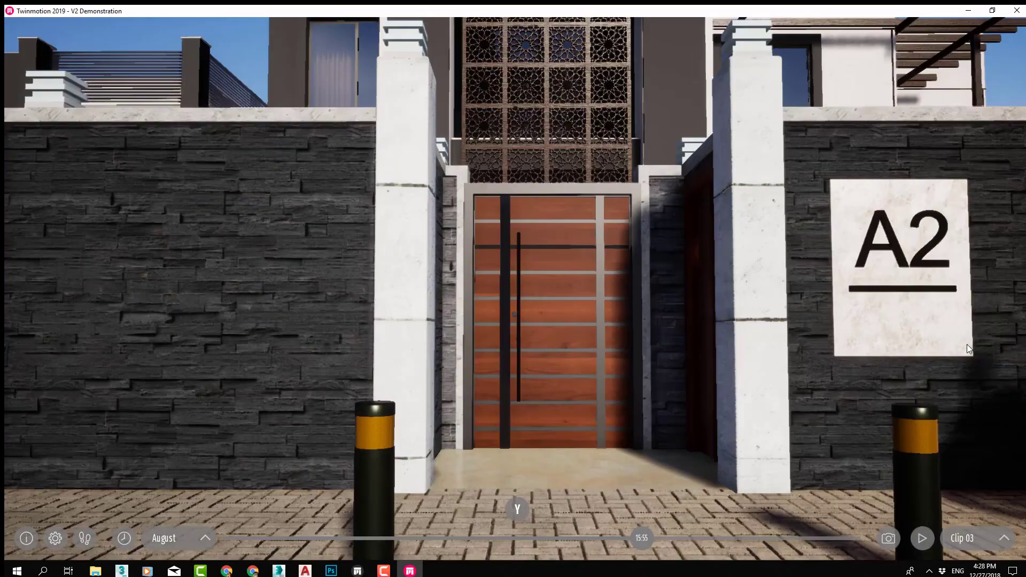
{"action": "left_click", "coordinate": [922, 539]}
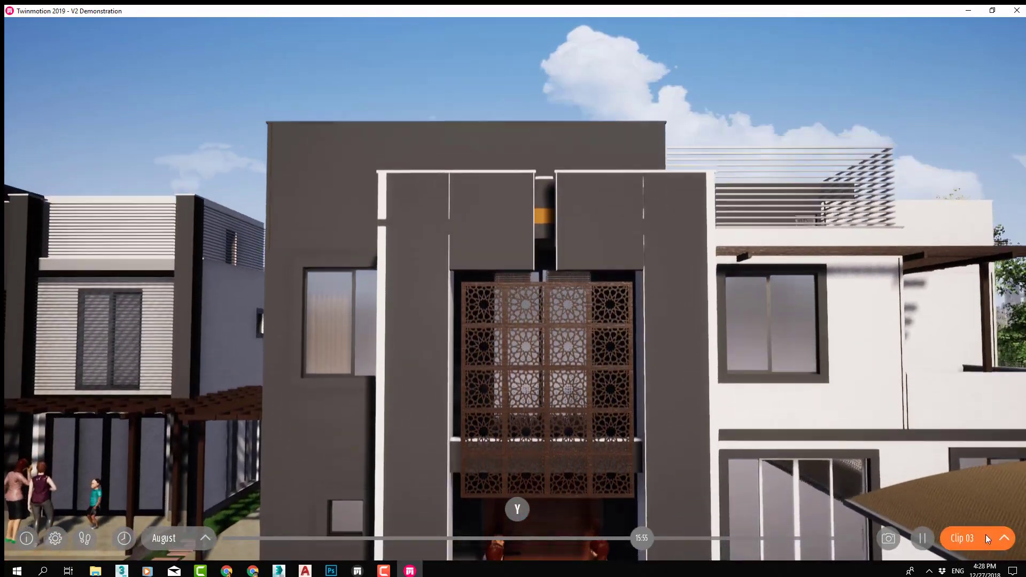
- Load and play Clip 04, and switch to Clip 05, play it and pause it
{"action": "left_click", "coordinate": [986, 536]}
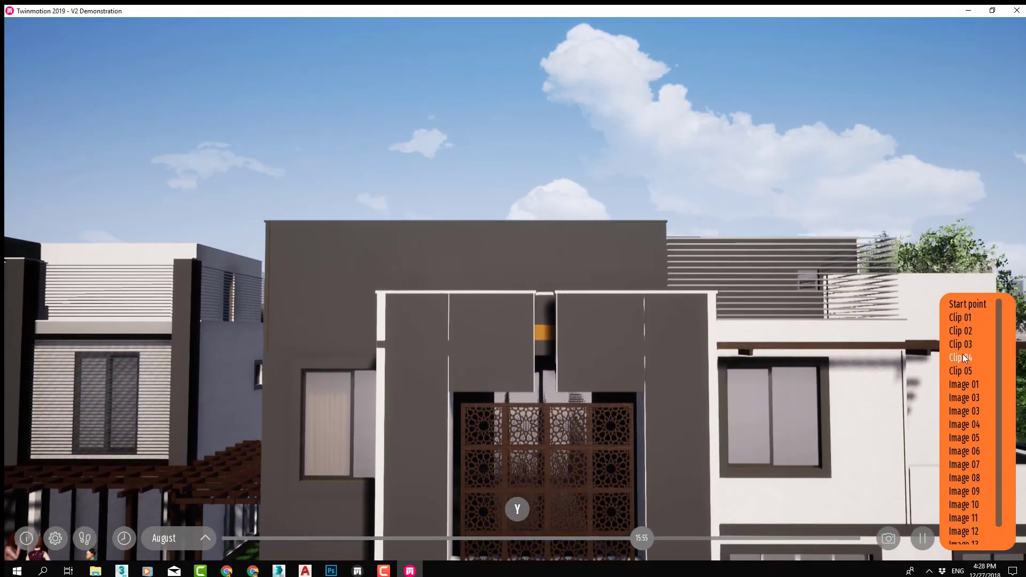
{"action": "left_click", "coordinate": [963, 357]}
{"action": "left_click", "coordinate": [923, 540]}
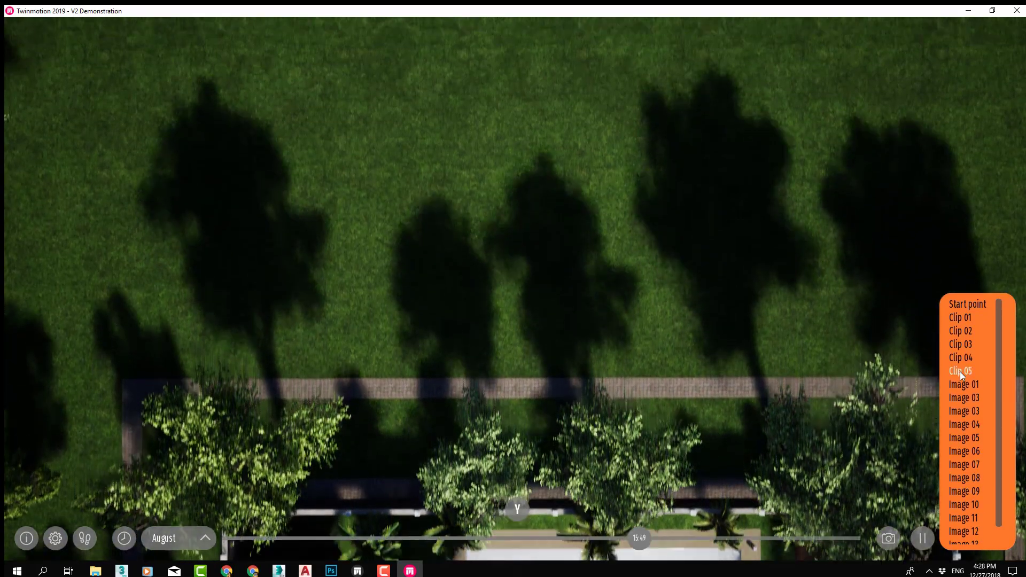
{"action": "left_click", "coordinate": [961, 371]}
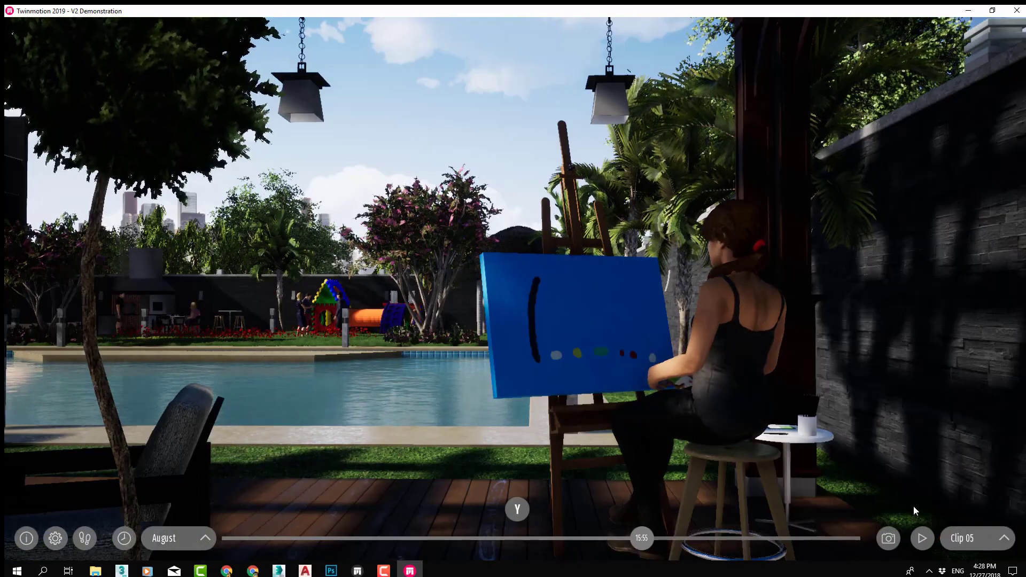
{"action": "left_click", "coordinate": [923, 537]}
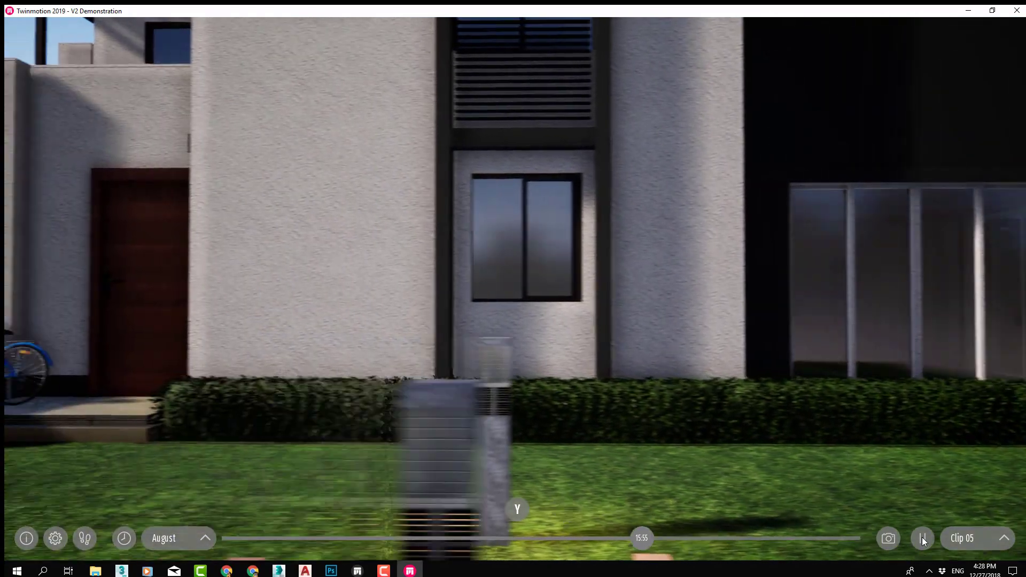
{"action": "left_click", "coordinate": [922, 537]}
- Set the time of day to 23:58 and the weather to rain over the pool scene
{"action": "left_click_drag", "start_coordinate": [636, 539], "coordinate": [751, 541]}
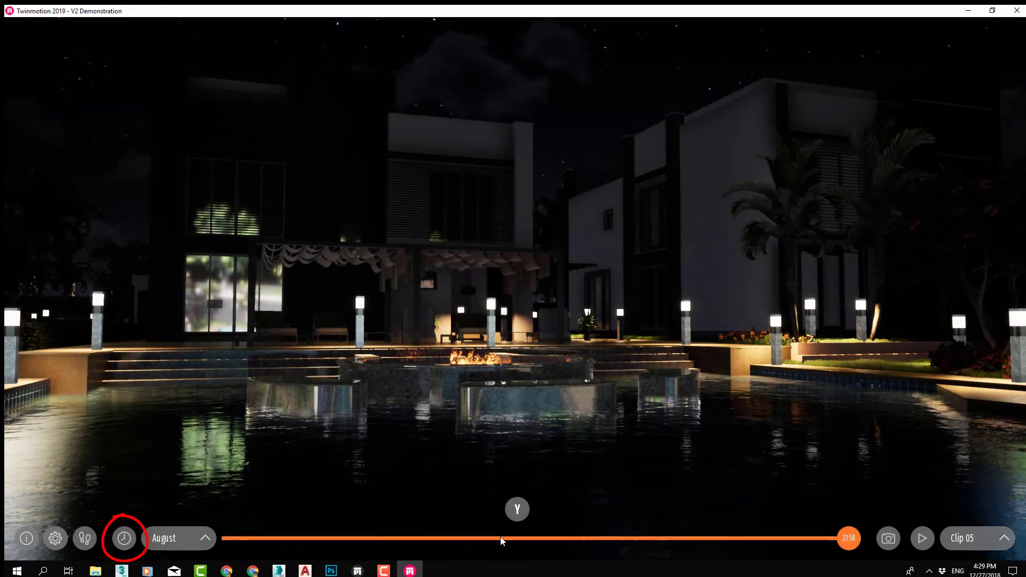
{"action": "left_click", "coordinate": [124, 538]}
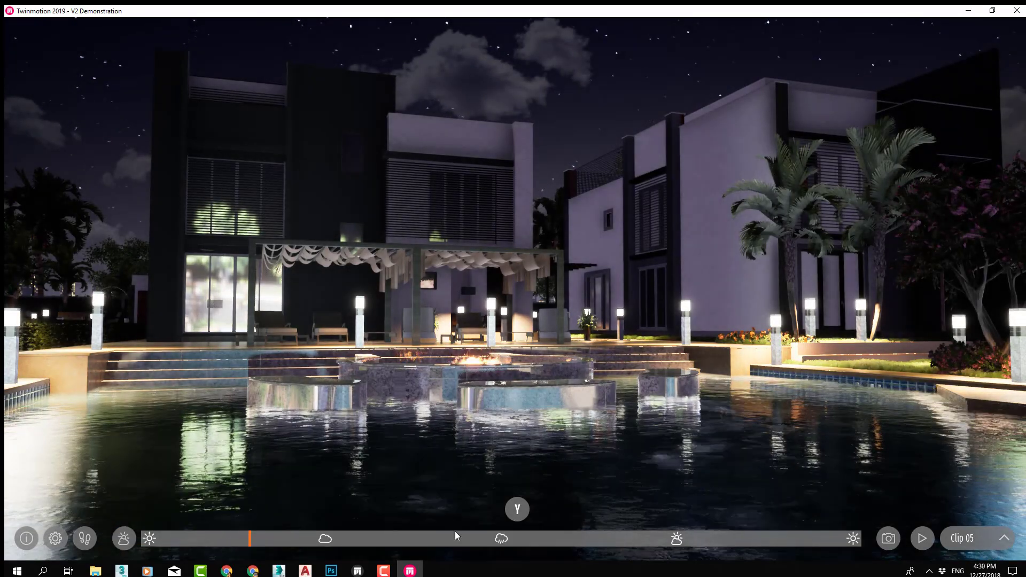
{"action": "left_click_drag", "start_coordinate": [292, 543], "coordinate": [526, 544]}
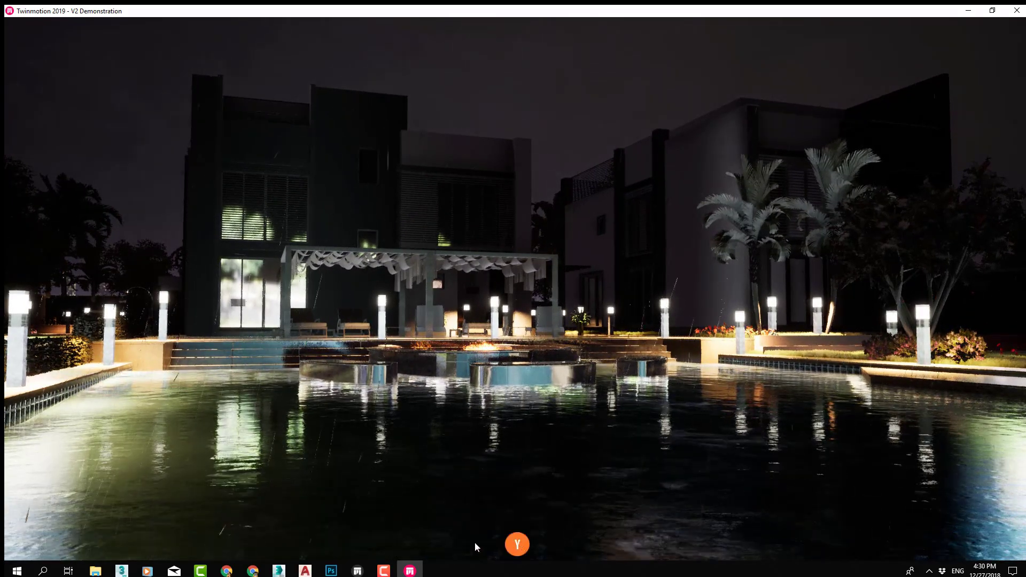
- Set the time of day to 08:39 and change the weather to a clear sunny sky
{"action": "left_click", "coordinate": [121, 539]}
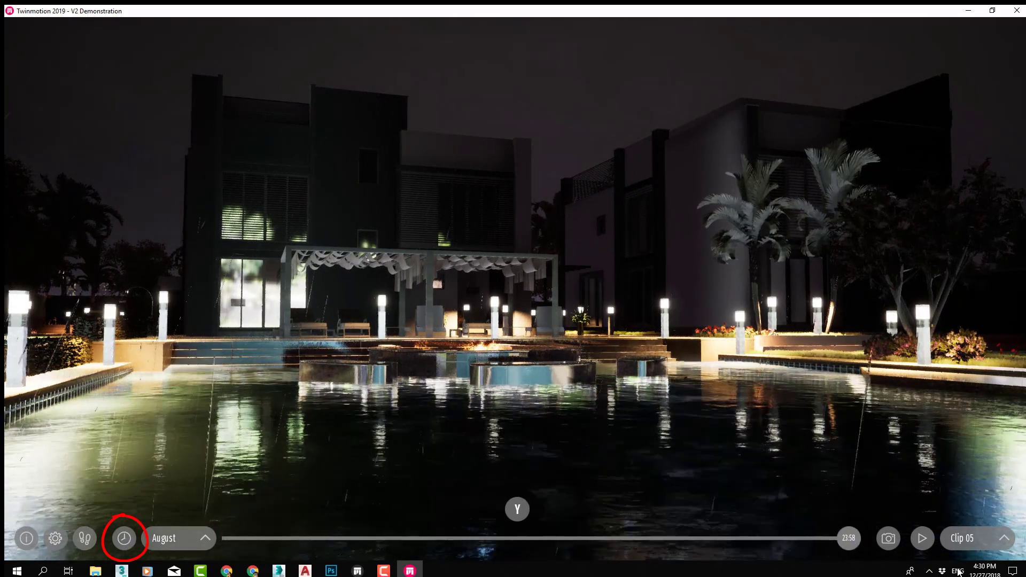
{"action": "left_click_drag", "start_coordinate": [849, 539], "coordinate": [454, 537]}
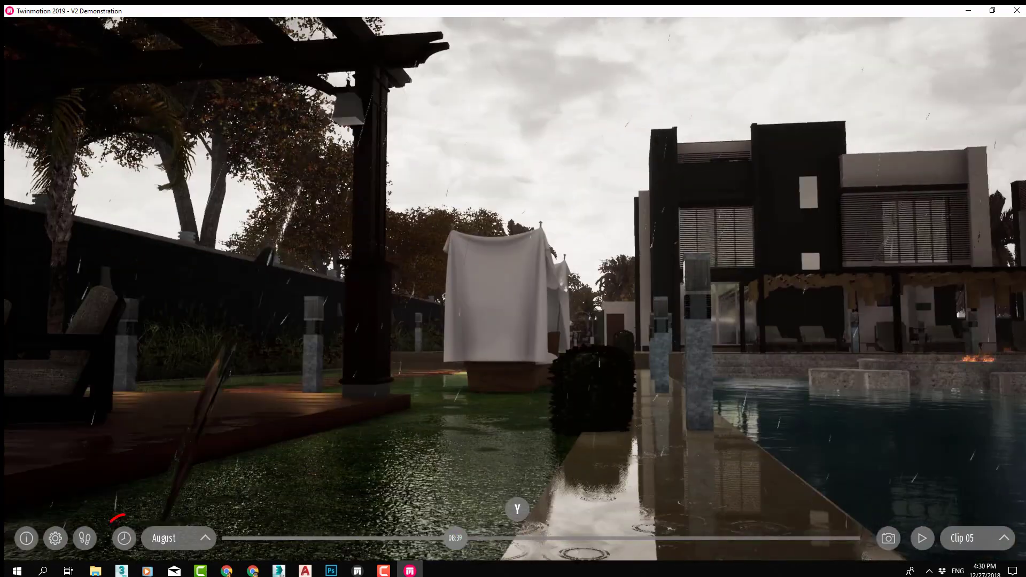
{"action": "left_click", "coordinate": [124, 539]}
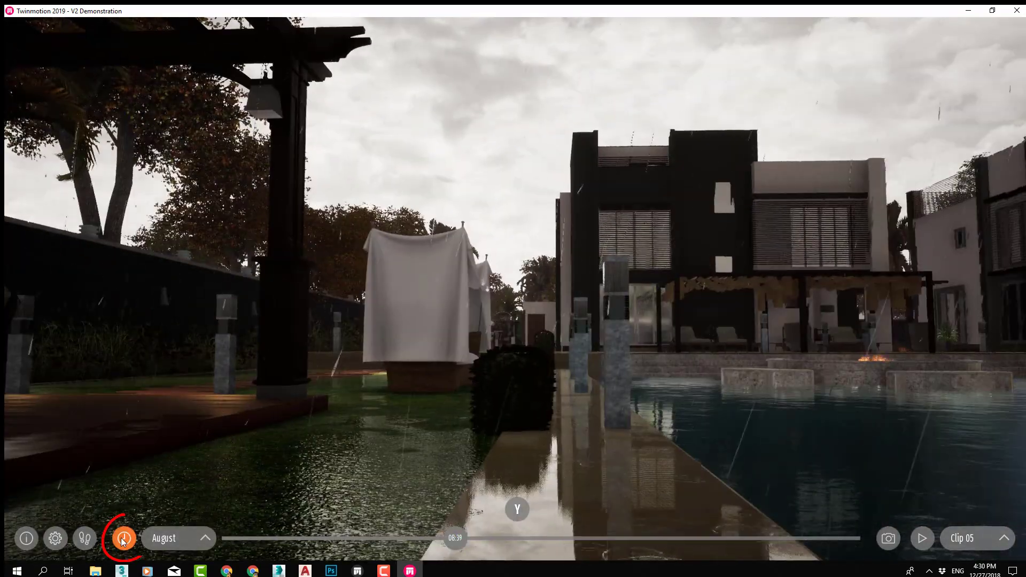
{"action": "left_click_drag", "start_coordinate": [530, 541], "coordinate": [867, 545]}
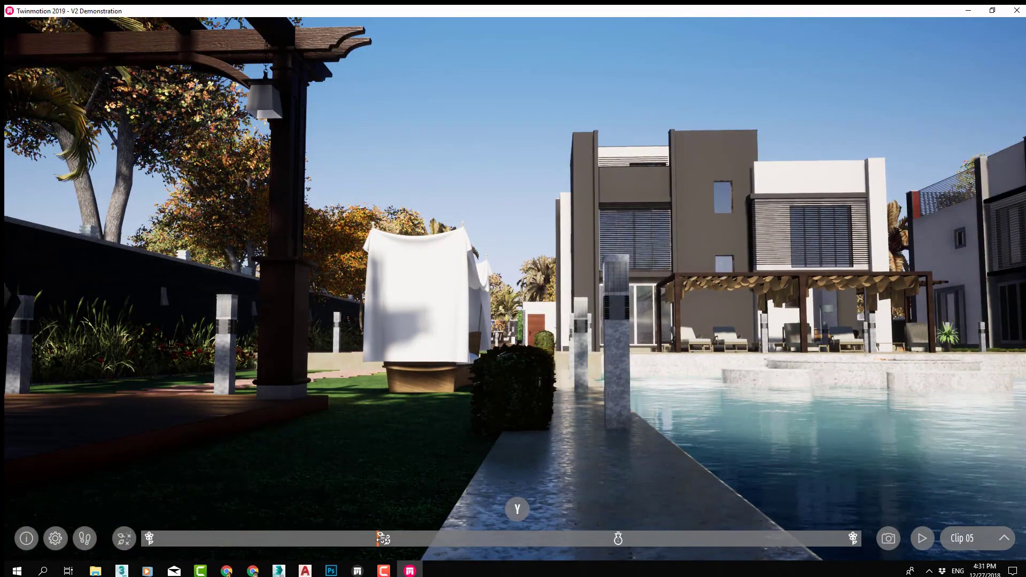
- Cycle the season through snowy winter and green spring, ending on autumn foliage
{"action": "left_click_drag", "start_coordinate": [595, 550], "coordinate": [620, 551]}
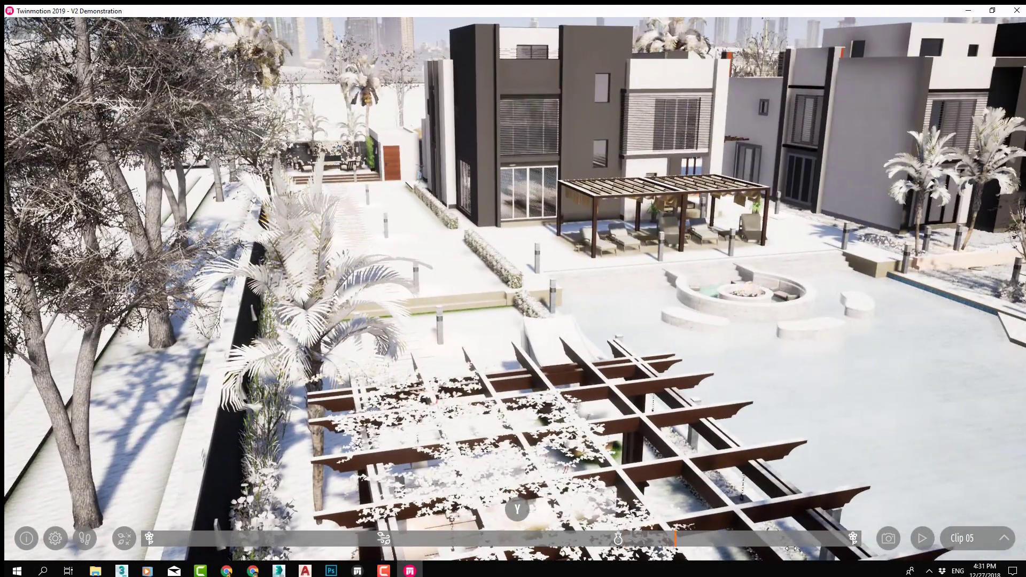
{"action": "left_click_drag", "start_coordinate": [801, 549], "coordinate": [833, 549]}
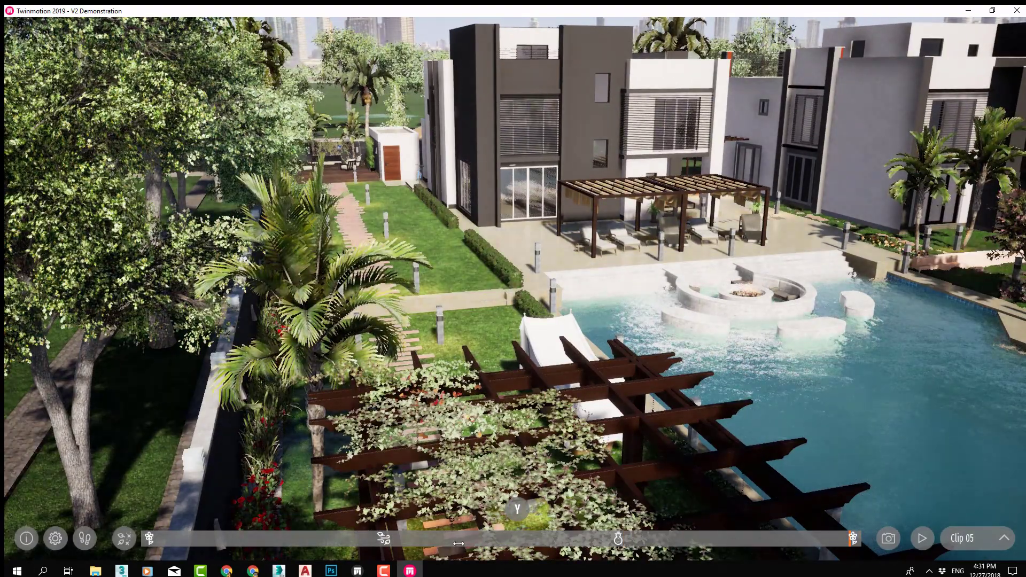
{"action": "left_click_drag", "start_coordinate": [450, 544], "coordinate": [402, 545]}
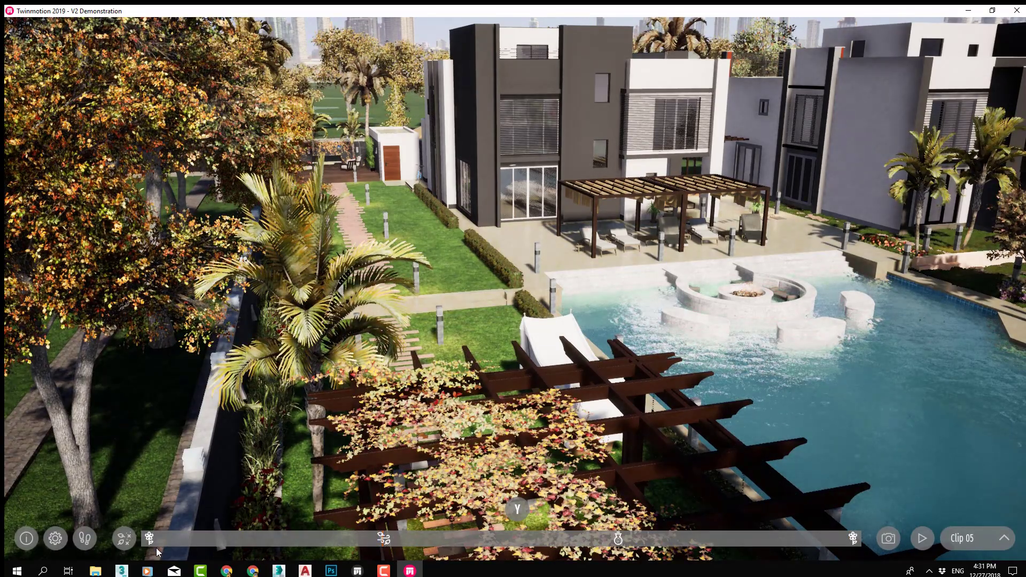
- Set the weather between sunny and cloudy, and turn the aerial view toward the pool and barbecue area
{"action": "left_click", "coordinate": [124, 538]}
{"action": "left_click", "coordinate": [124, 538]}
{"action": "mouse_move", "coordinate": [719, 540]}
{"action": "left_mouse_down"}
{"action": "mouse_move", "coordinate": [196, 547]}
{"action": "mouse_move", "coordinate": [259, 546]}
{"action": "left_mouse_up"}
{"action": "mouse_move", "coordinate": [475, 344]}
{"action": "right_mouse_down"}
{"action": "mouse_move", "coordinate": [749, 343]}
{"action": "mouse_move", "coordinate": [496, 342]}
{"action": "right_mouse_up"}
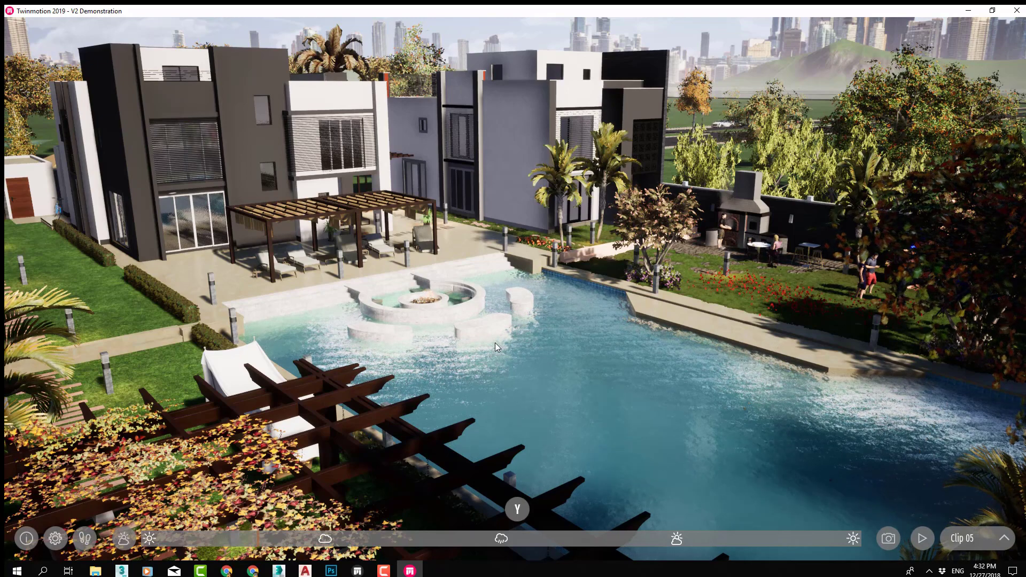
{"action": "scroll", "coordinate": [484, 348], "scroll_direction": "down", "scroll_amount": 2}
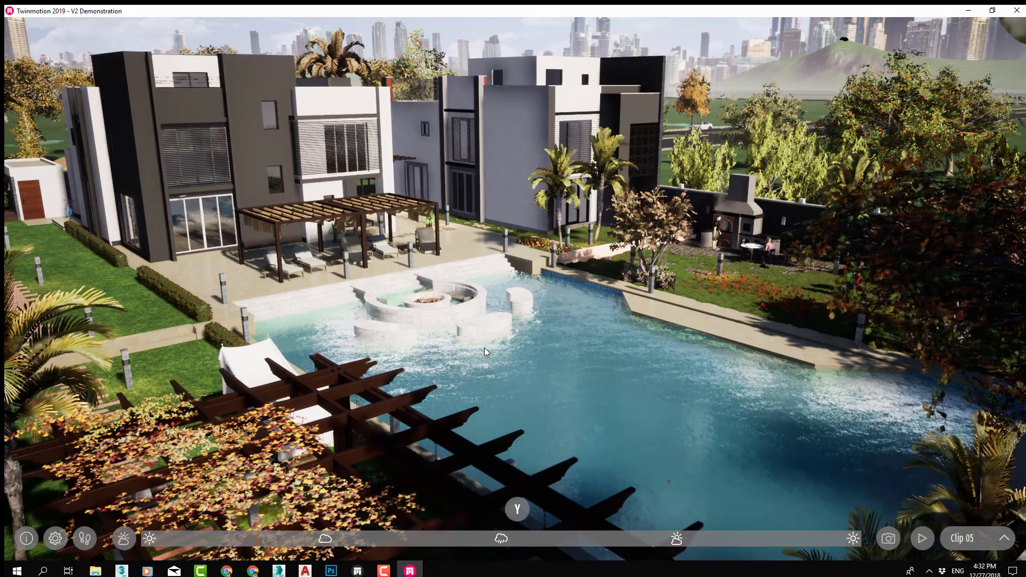